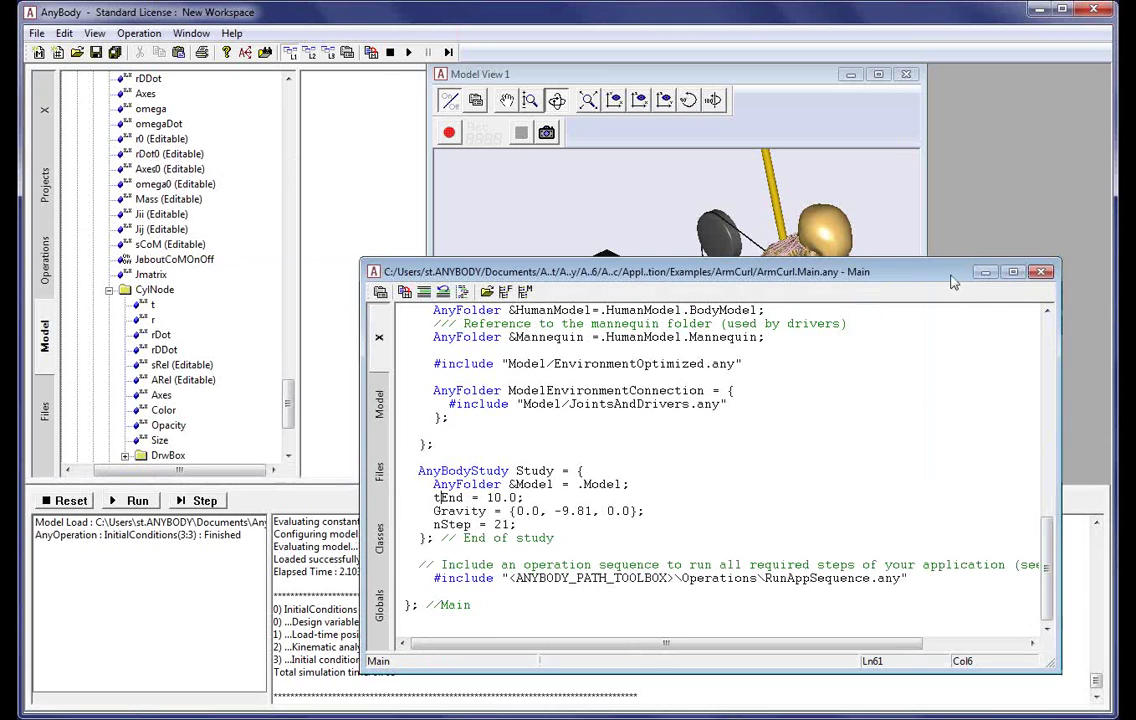
Move the ArmCurl.Main.any editor aside, bring Model View 1 to the front and orbit the ArmCurl model
{"action": "left_click_drag", "start_coordinate": [968, 274], "coordinate": [1018, 218]}
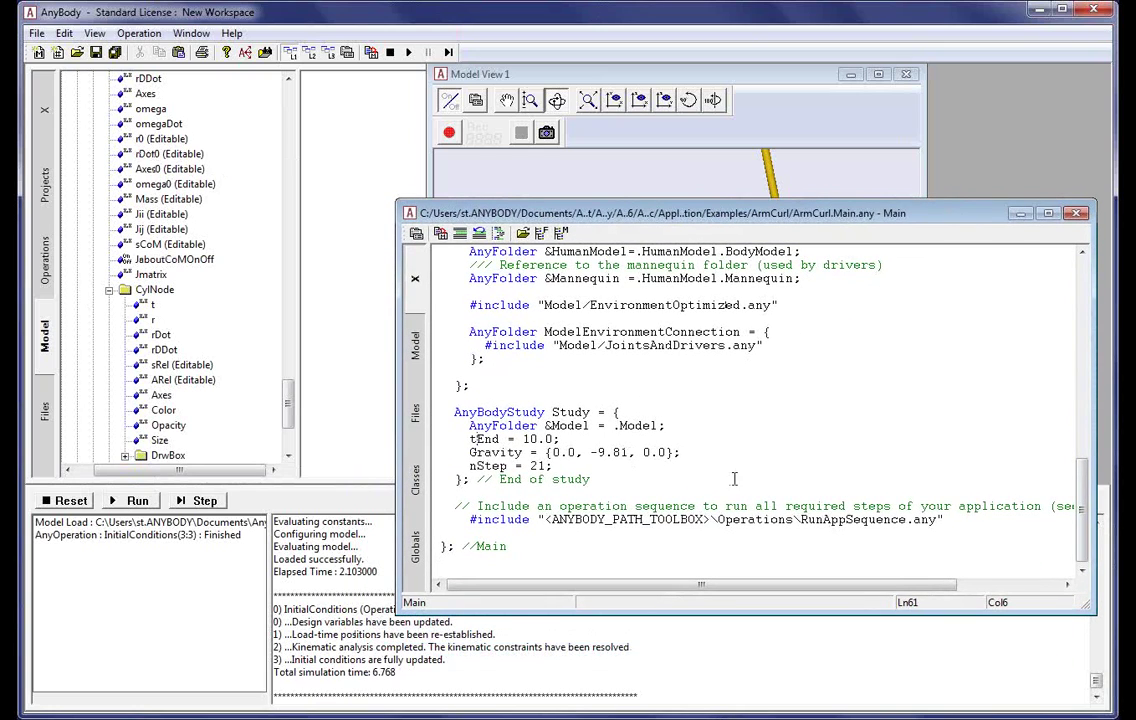
{"action": "left_click", "coordinate": [735, 90]}
{"action": "left_click_drag", "start_coordinate": [657, 363], "coordinate": [662, 461]}
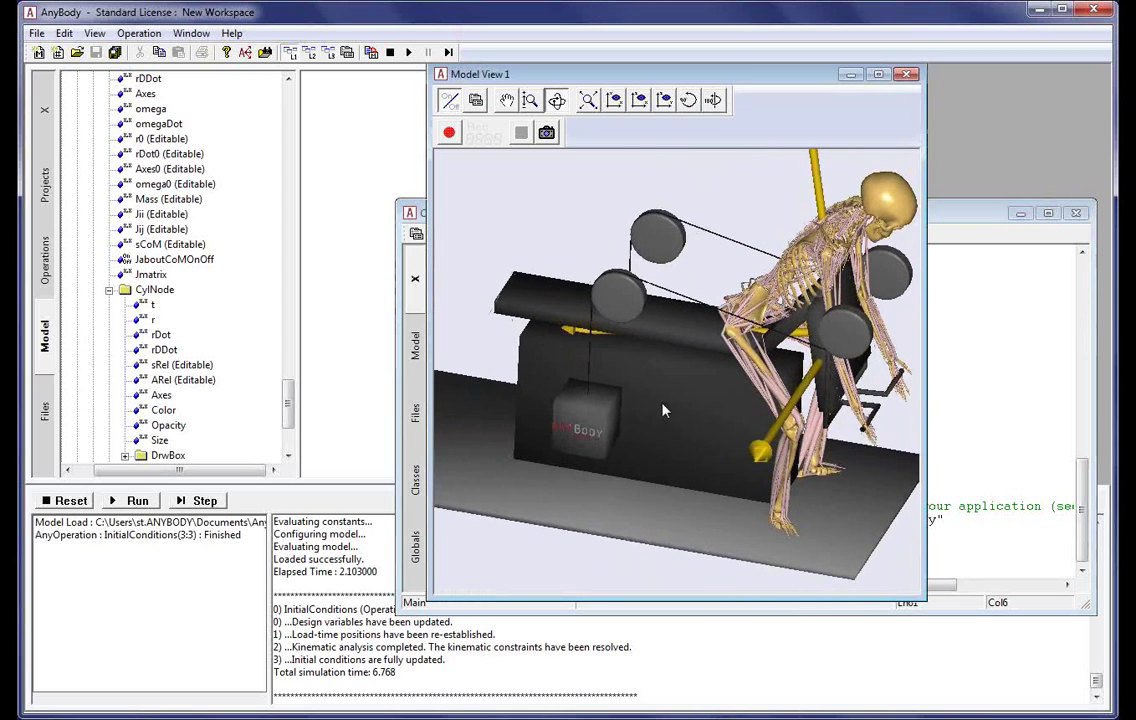
Select the weight's DrwBox in Model View 1 so it turns red
{"action": "mouse_move", "coordinate": [594, 427]}
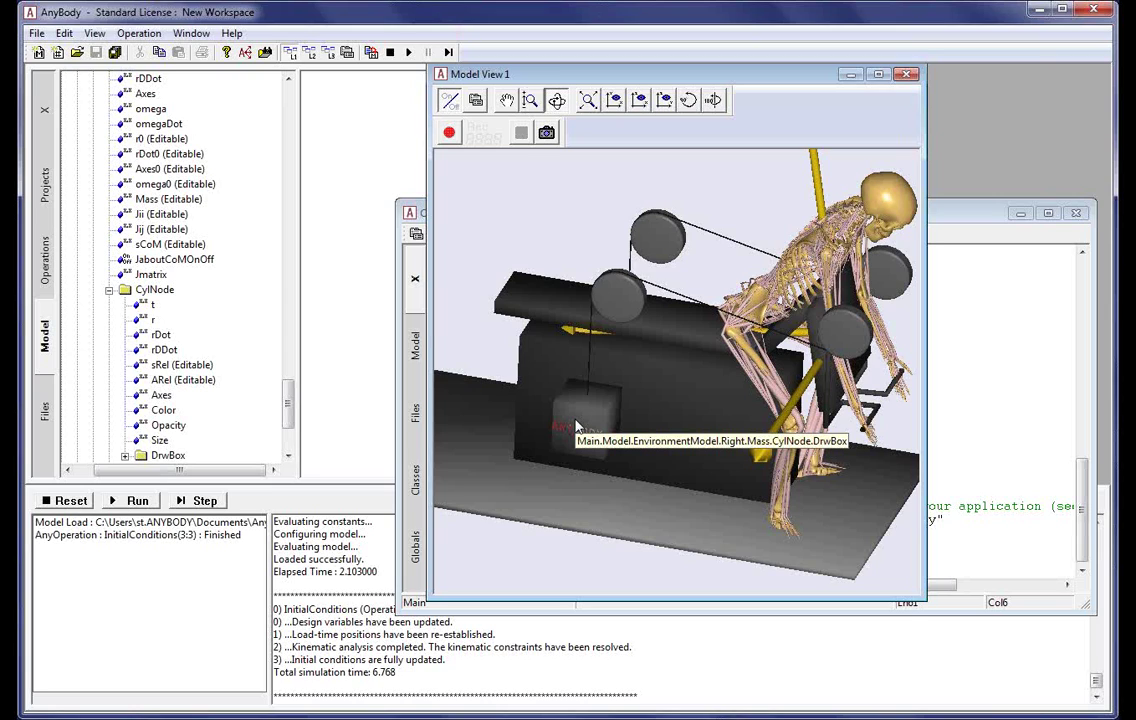
{"action": "left_click", "coordinate": [578, 428]}
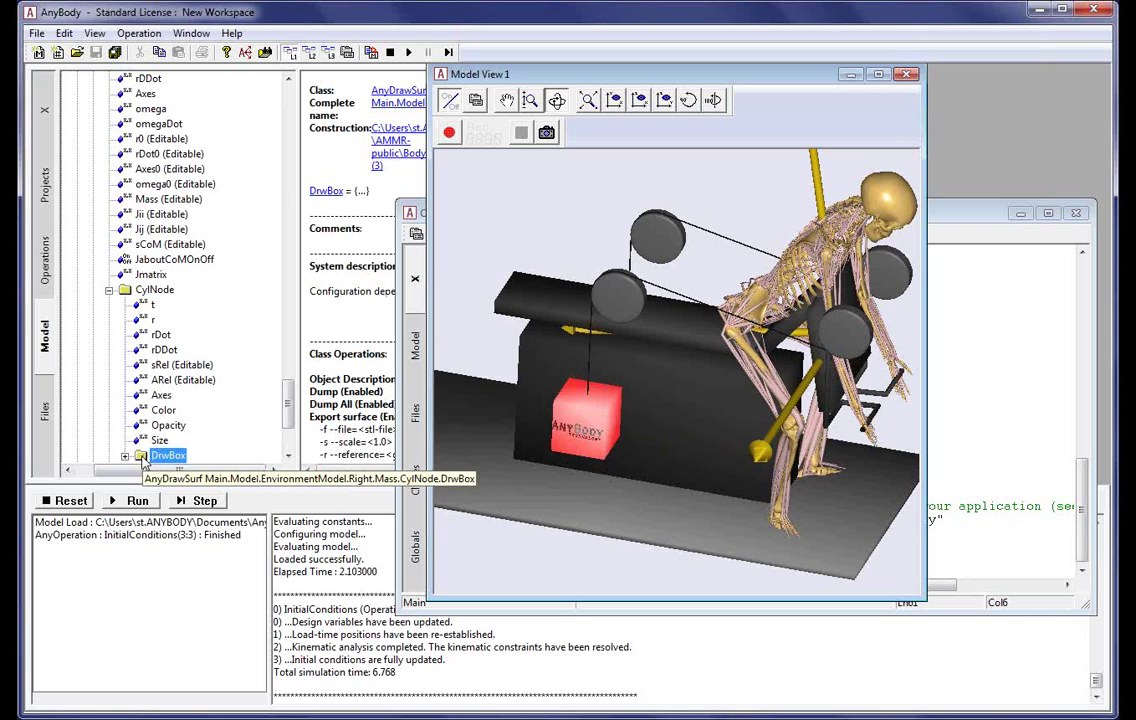
Inspect Mass.Mass (value 5) in the model tree and open its definition in EnvironmentOptimized.any
{"action": "left_click", "coordinate": [287, 417]}
{"action": "scroll", "coordinate": [155, 215], "scroll_direction": "up", "scroll_amount": 5}
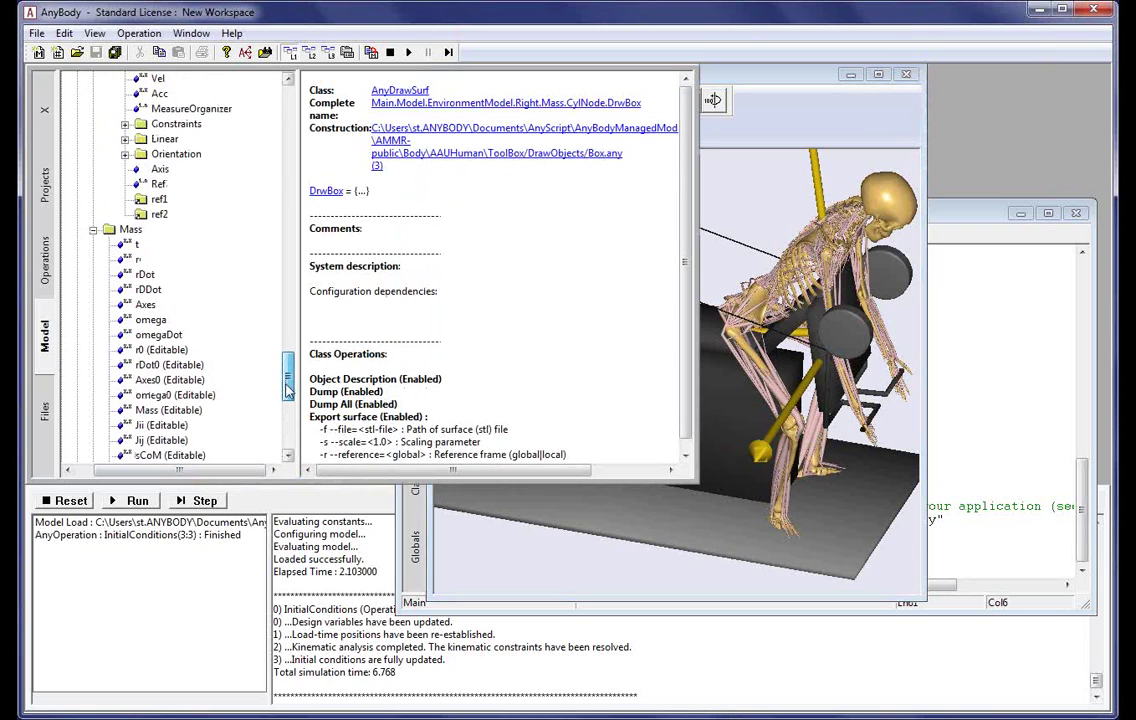
{"action": "scroll", "coordinate": [155, 215], "scroll_direction": "down", "scroll_amount": 1}
{"action": "left_click", "coordinate": [128, 170]}
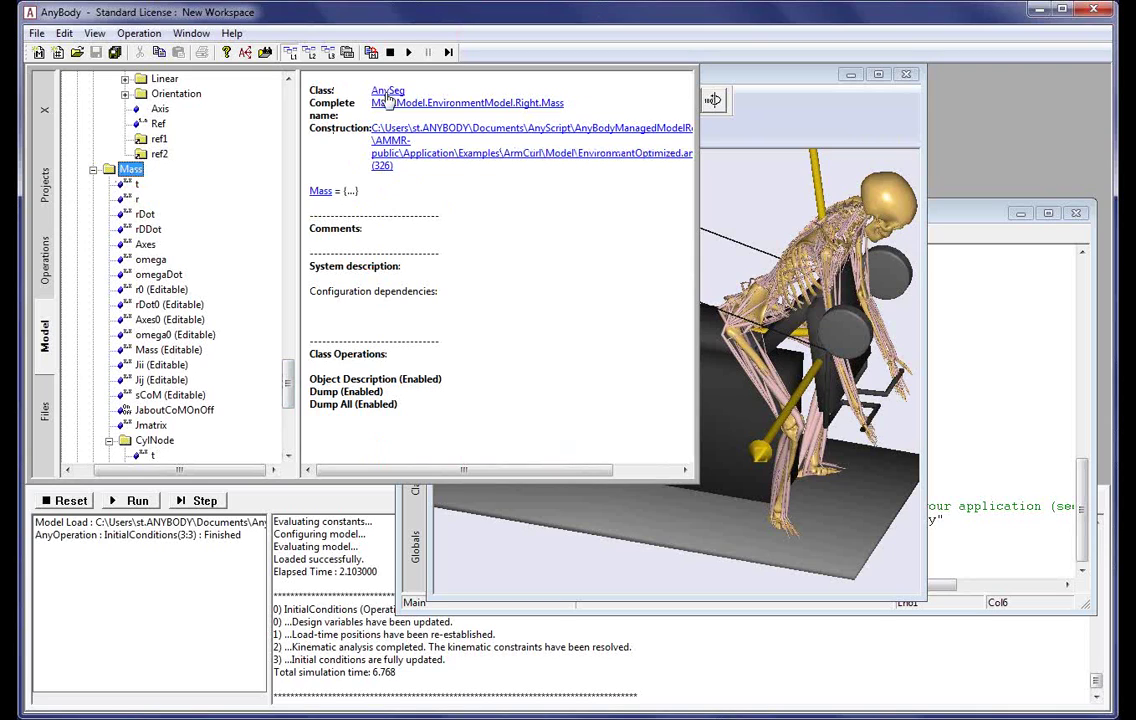
{"action": "left_click", "coordinate": [148, 351]}
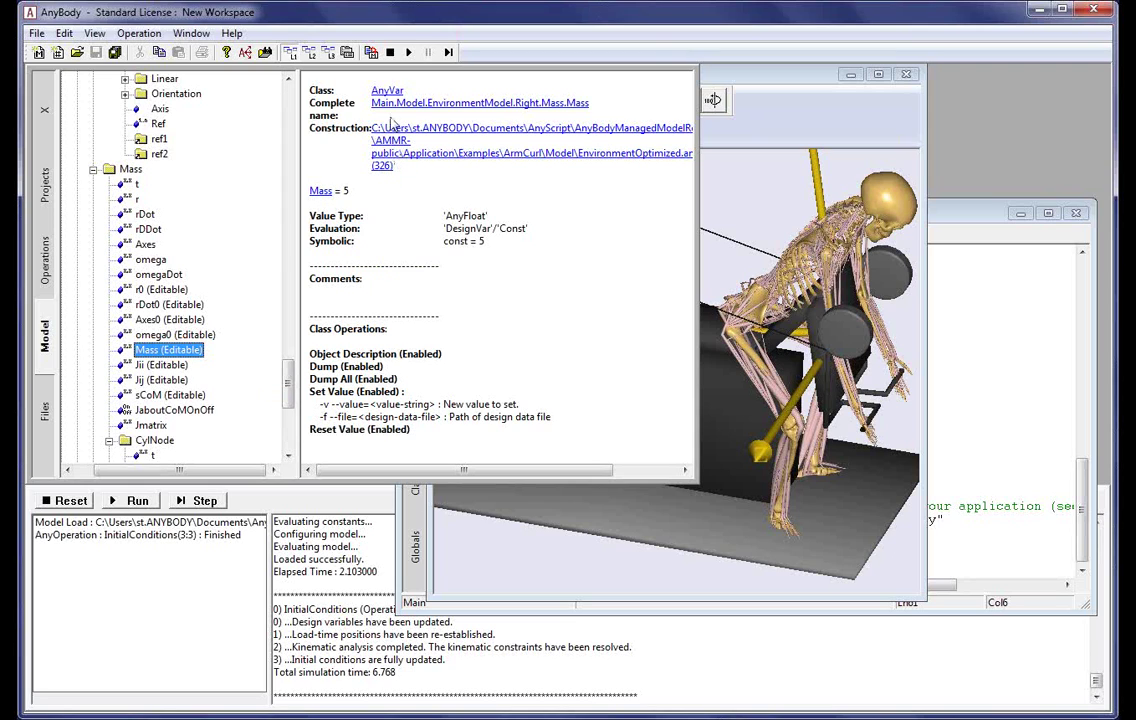
{"action": "left_click", "coordinate": [345, 140]}
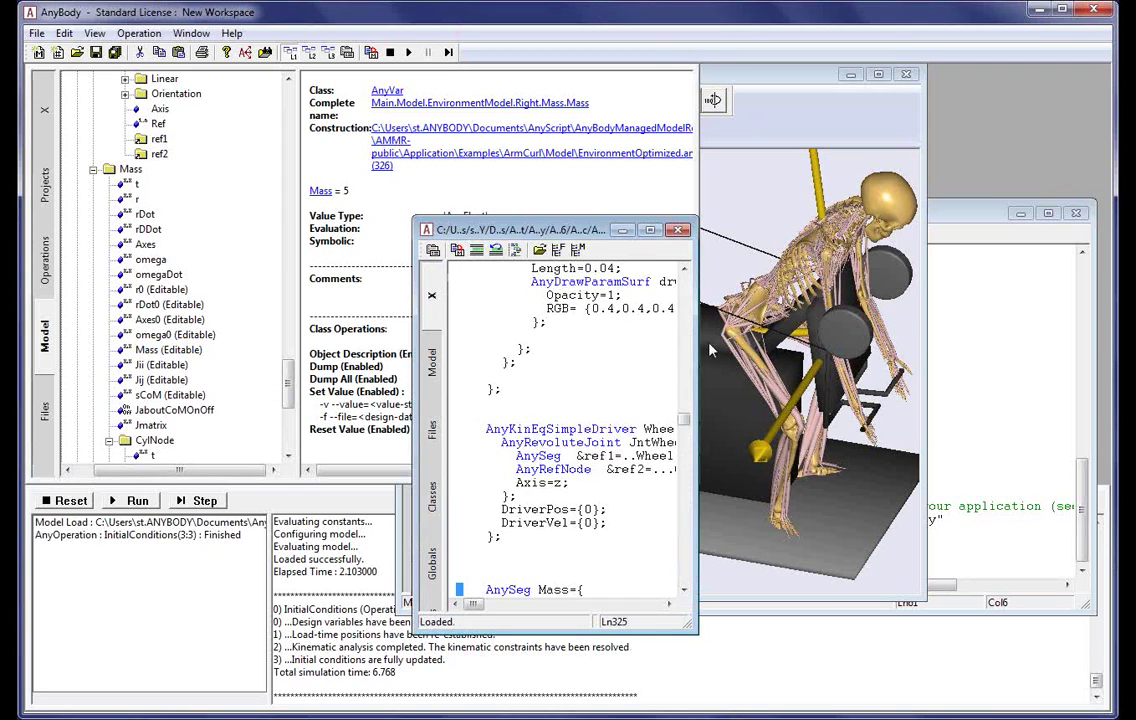
Enlarge the editor and change Mass=5 to Mass=10 in the AnySeg Mass block
{"action": "left_click_drag", "start_coordinate": [697, 340], "coordinate": [950, 340]}
{"action": "left_click_drag", "start_coordinate": [733, 226], "coordinate": [723, 109]}
{"action": "scroll", "coordinate": [685, 456], "scroll_direction": "down", "scroll_amount": 4}
{"action": "left_click", "coordinate": [538, 338]}
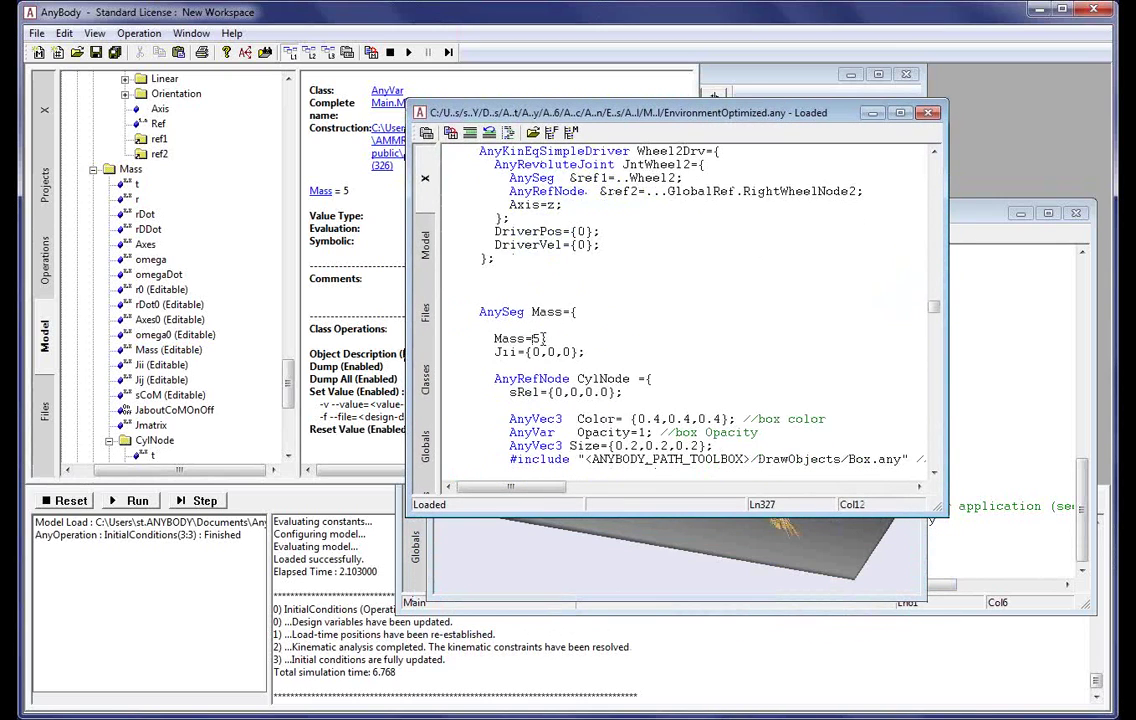
{"action": "type", "text": "10"}
{"action": "left_click", "coordinate": [632, 348]}
{"action": "scroll", "coordinate": [632, 349], "scroll_direction": "up", "scroll_amount": 2}
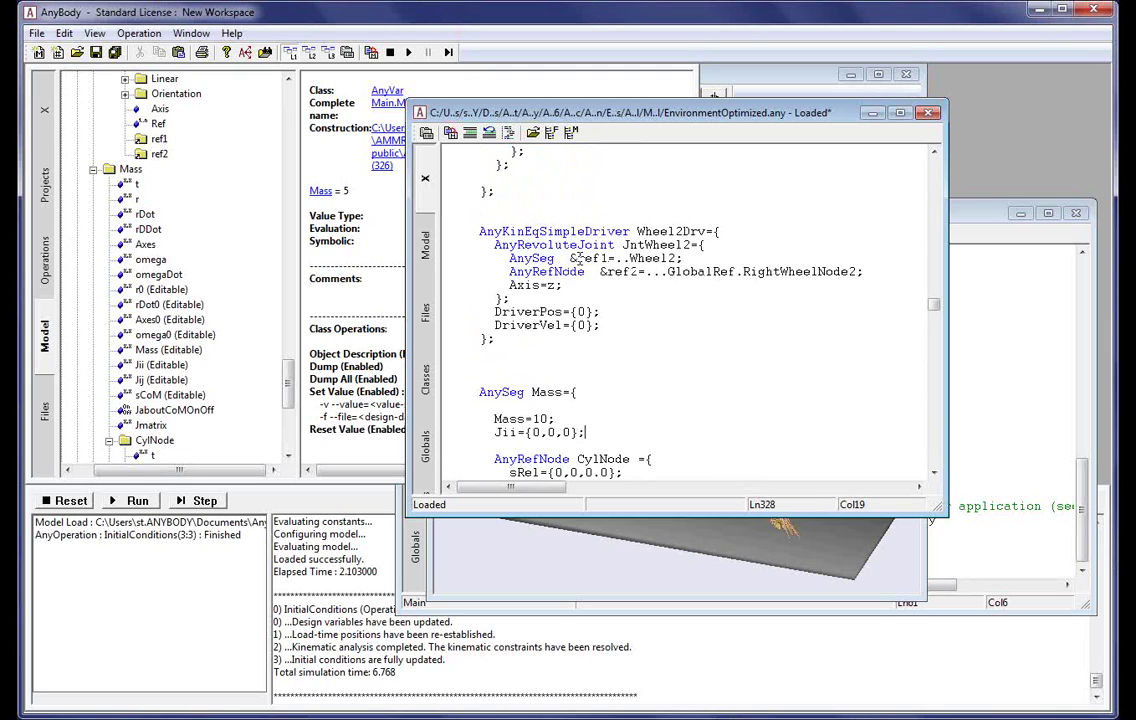
{"action": "left_click_drag", "start_coordinate": [491, 245], "coordinate": [548, 293]}
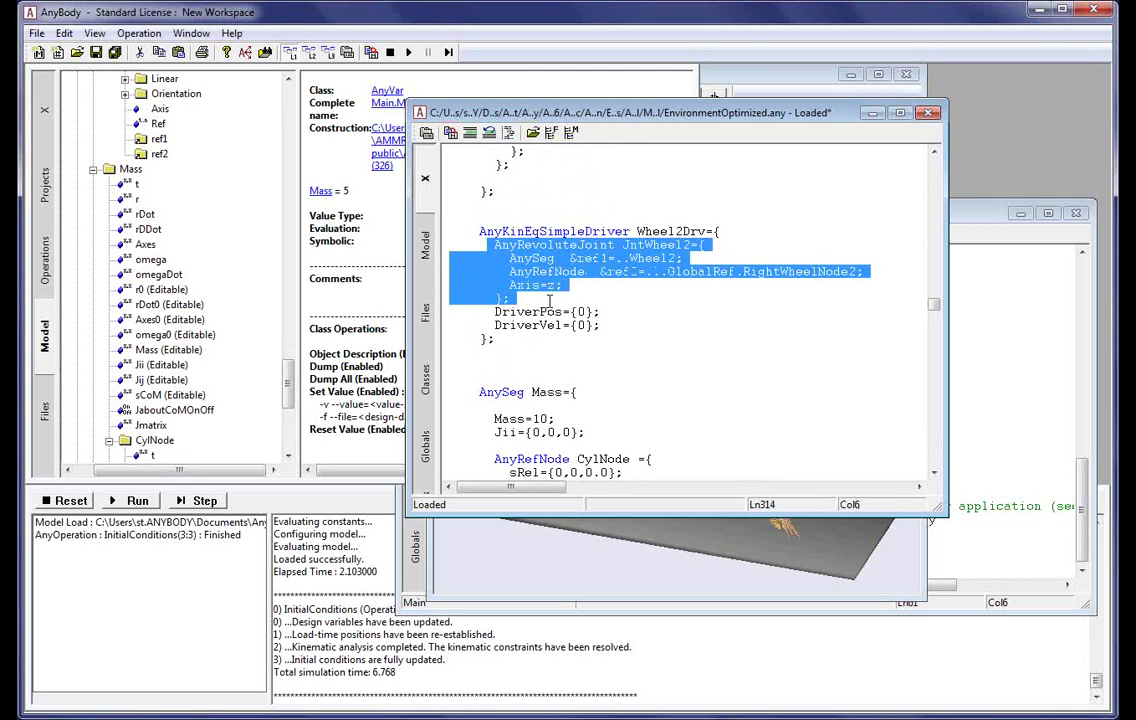
Locate &ref1 from the JntWheel2 block in the model tree
{"action": "left_click", "coordinate": [572, 286]}
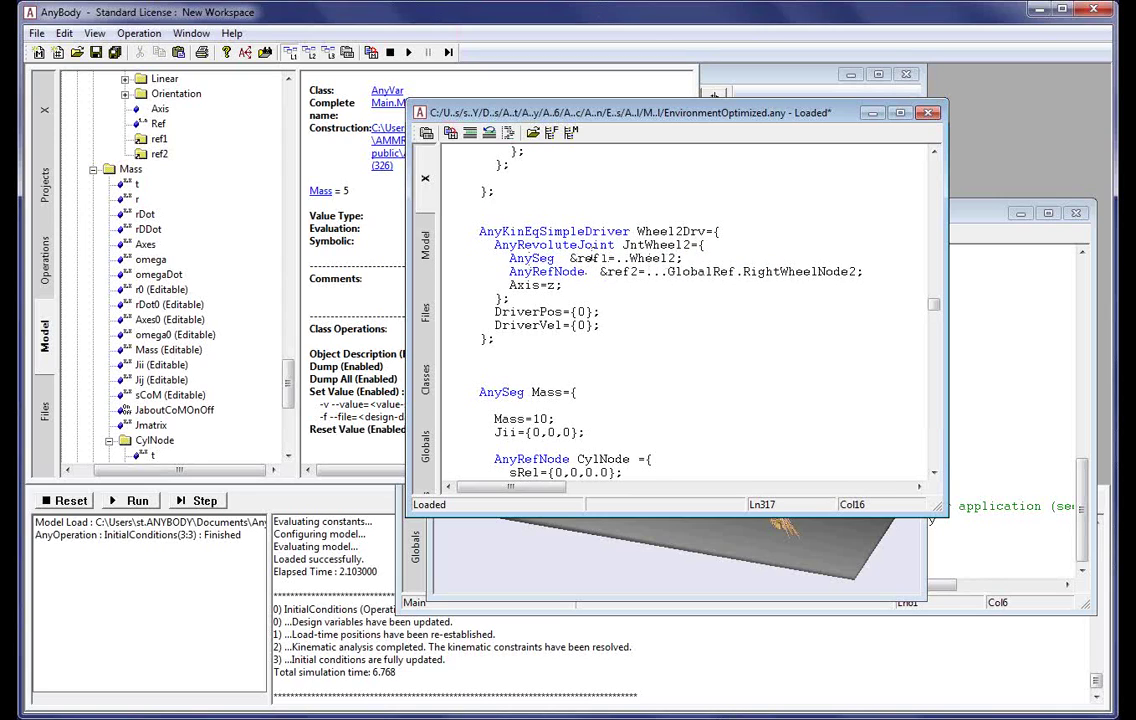
{"action": "left_click_drag", "start_coordinate": [607, 258], "coordinate": [868, 273]}
{"action": "left_click", "coordinate": [864, 284]}
{"action": "left_click", "coordinate": [589, 259]}
{"action": "right_click", "coordinate": [522, 230]}
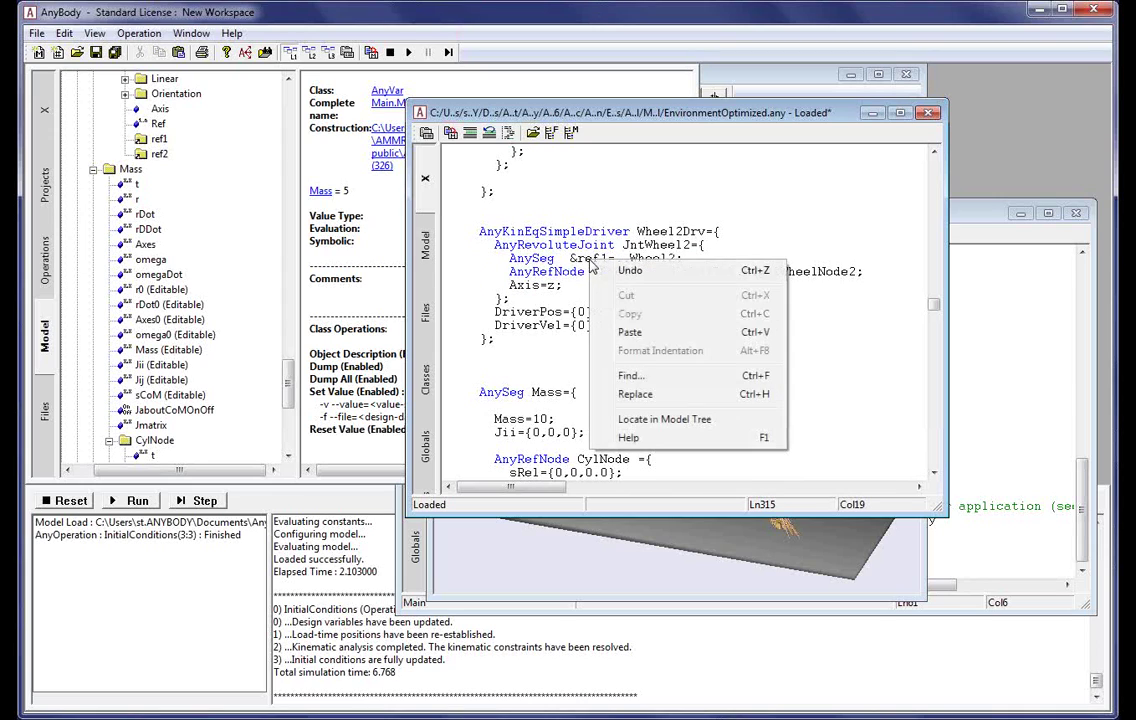
{"action": "key", "text": "Escape"}
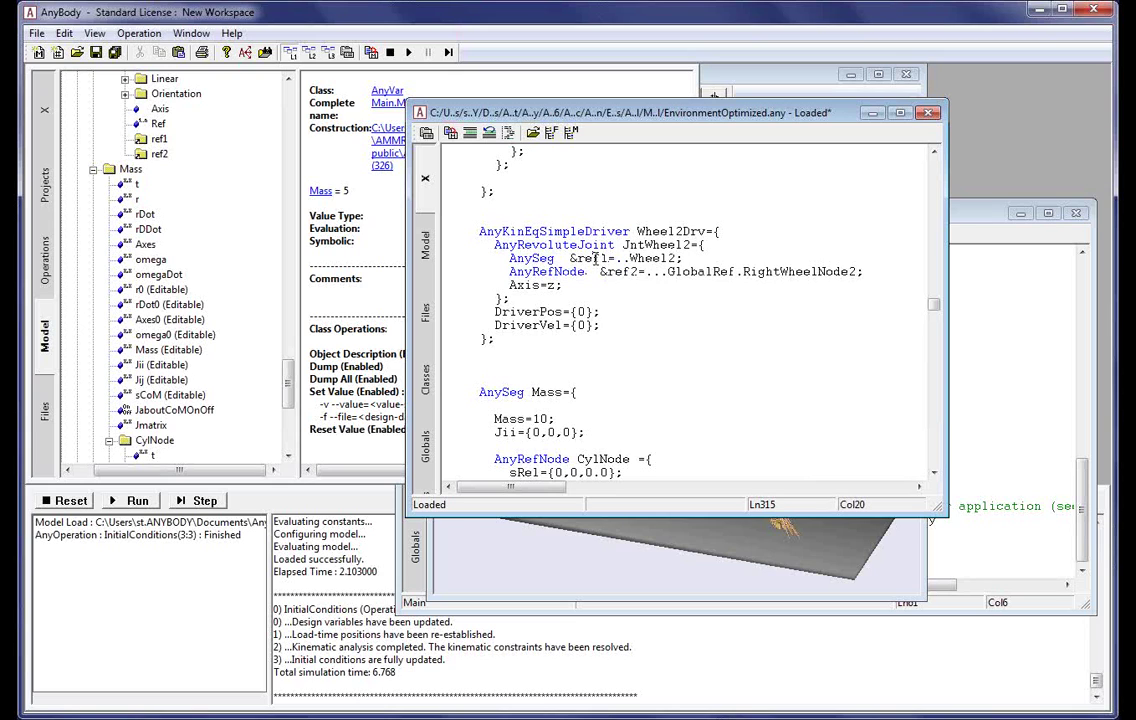
{"action": "right_click", "coordinate": [595, 258]}
{"action": "left_click", "coordinate": [604, 380]}
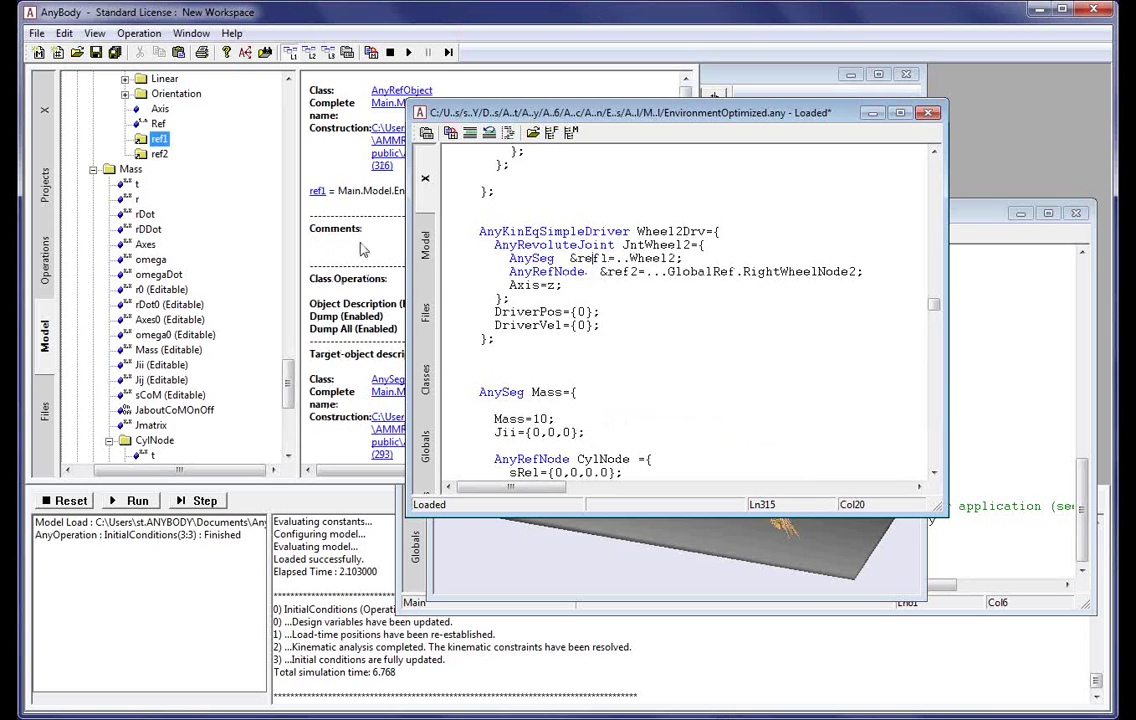
Follow ref1's Target-object link to Wheel2 and select the Wheel2 segment in the tree
{"action": "left_click", "coordinate": [141, 140]}
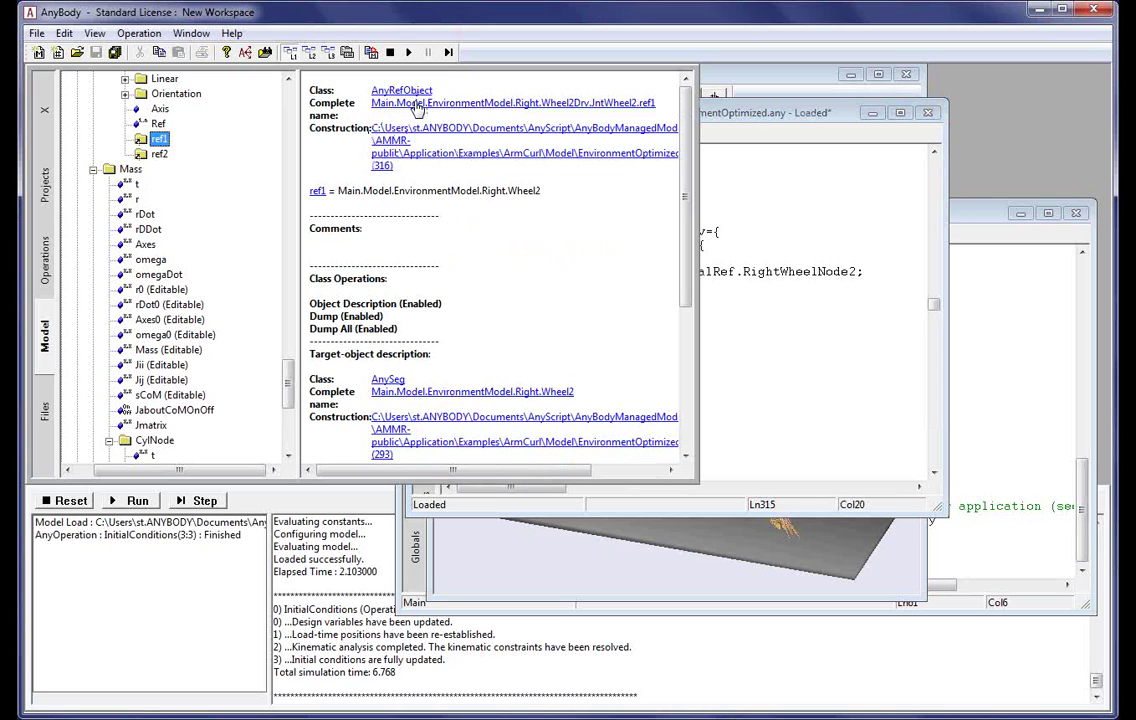
{"action": "scroll", "coordinate": [444, 352], "scroll_direction": "down", "scroll_amount": 2}
{"action": "scroll", "coordinate": [448, 352], "scroll_direction": "up", "scroll_amount": 2}
{"action": "scroll", "coordinate": [441, 378], "scroll_direction": "down", "scroll_amount": 3}
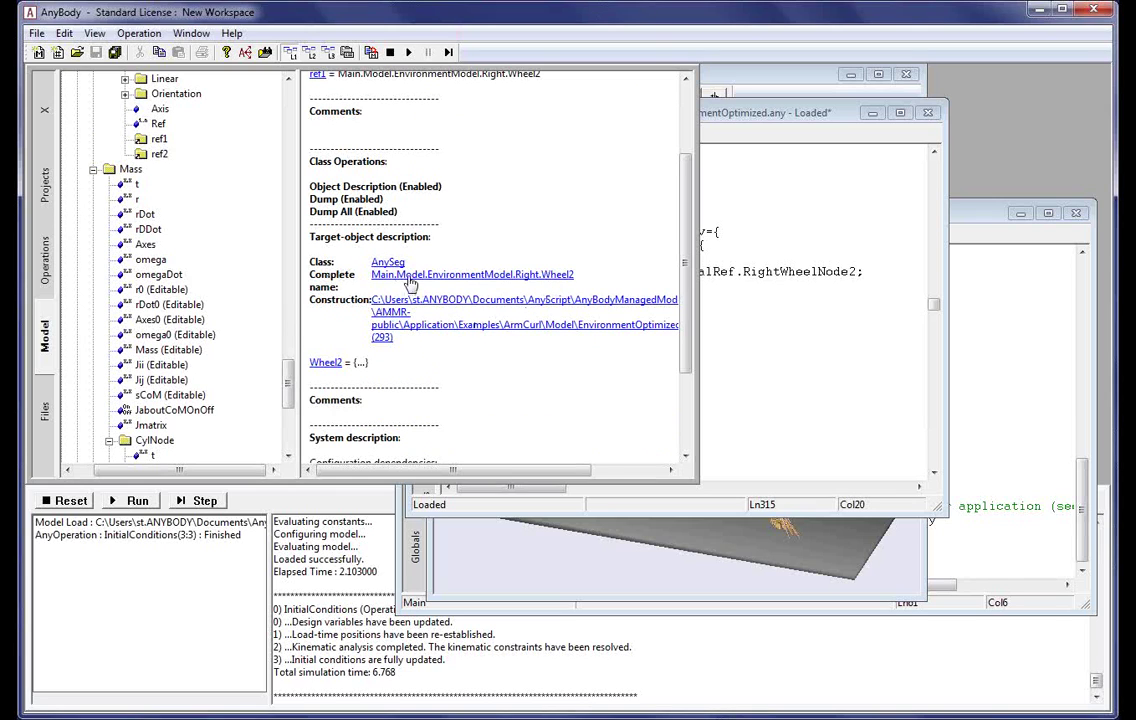
{"action": "left_click", "coordinate": [405, 279]}
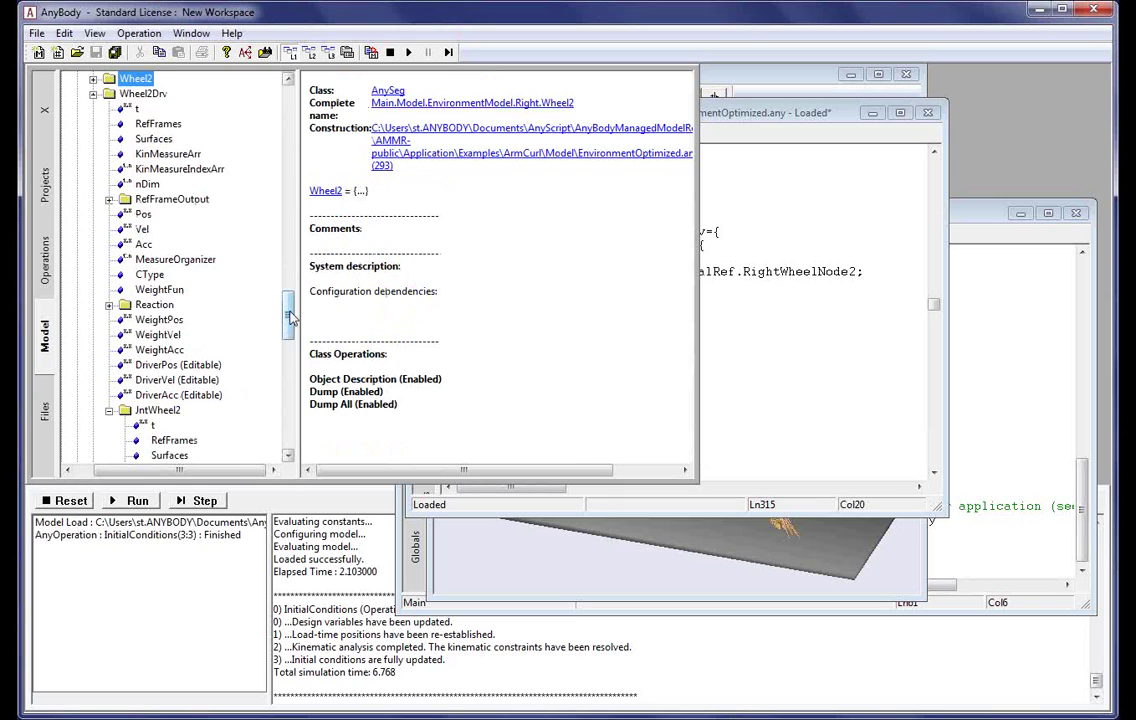
{"action": "scroll", "coordinate": [258, 282], "scroll_direction": "up", "scroll_amount": 3}
{"action": "left_click", "coordinate": [134, 186]}
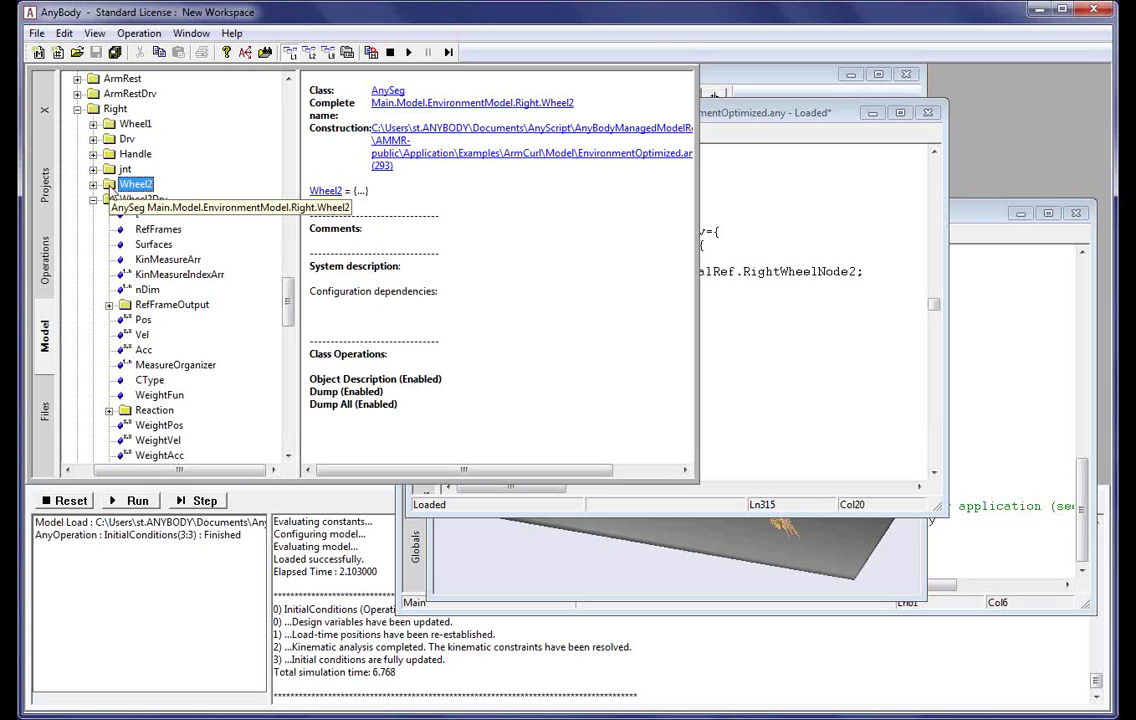
Select Wheel2 with all its levels in the Model View
{"action": "right_click", "coordinate": [171, 186]}
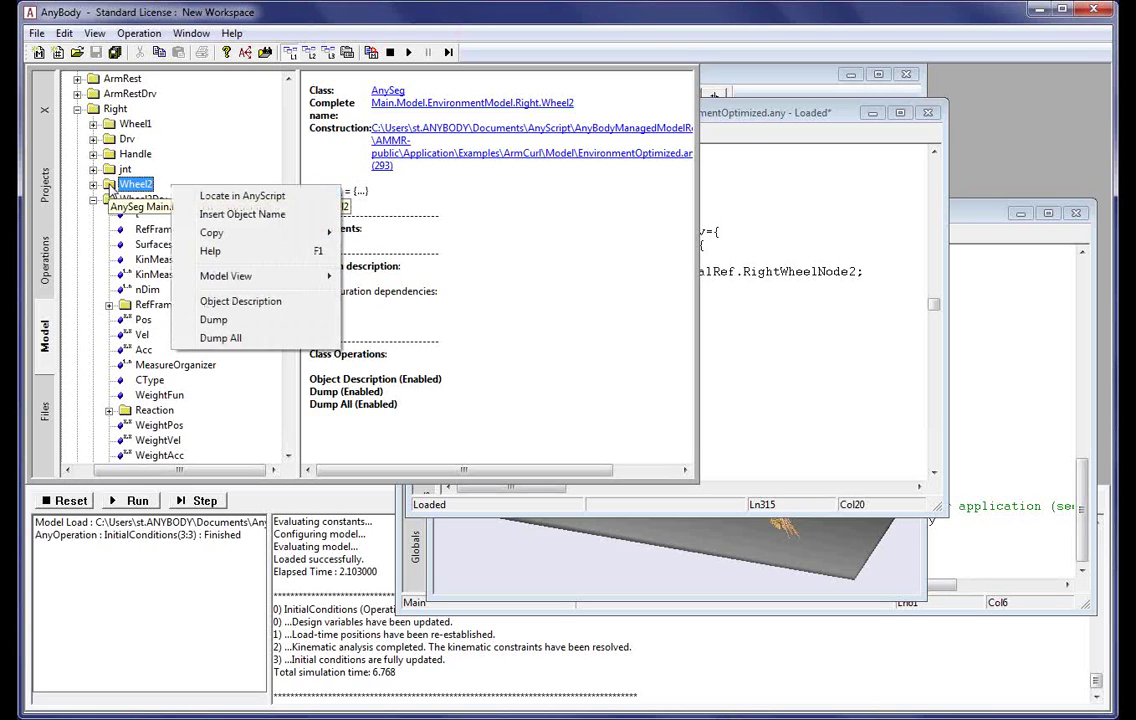
{"action": "mouse_move", "coordinate": [230, 279]}
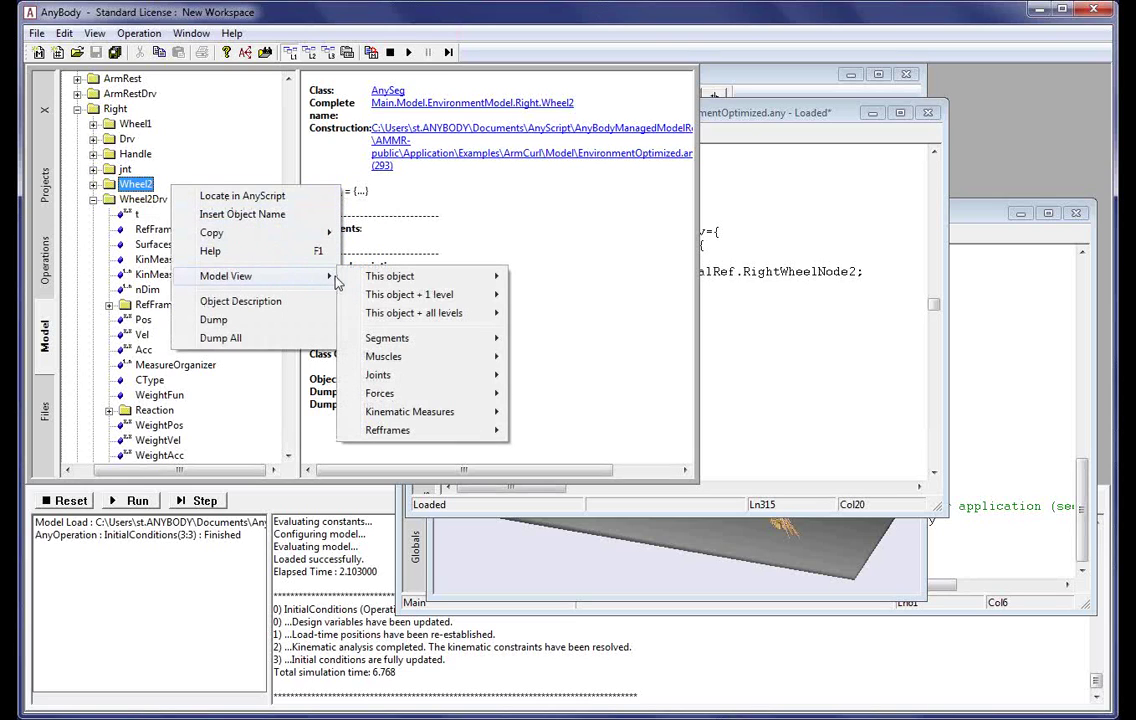
{"action": "mouse_move", "coordinate": [397, 300]}
{"action": "mouse_move", "coordinate": [423, 316]}
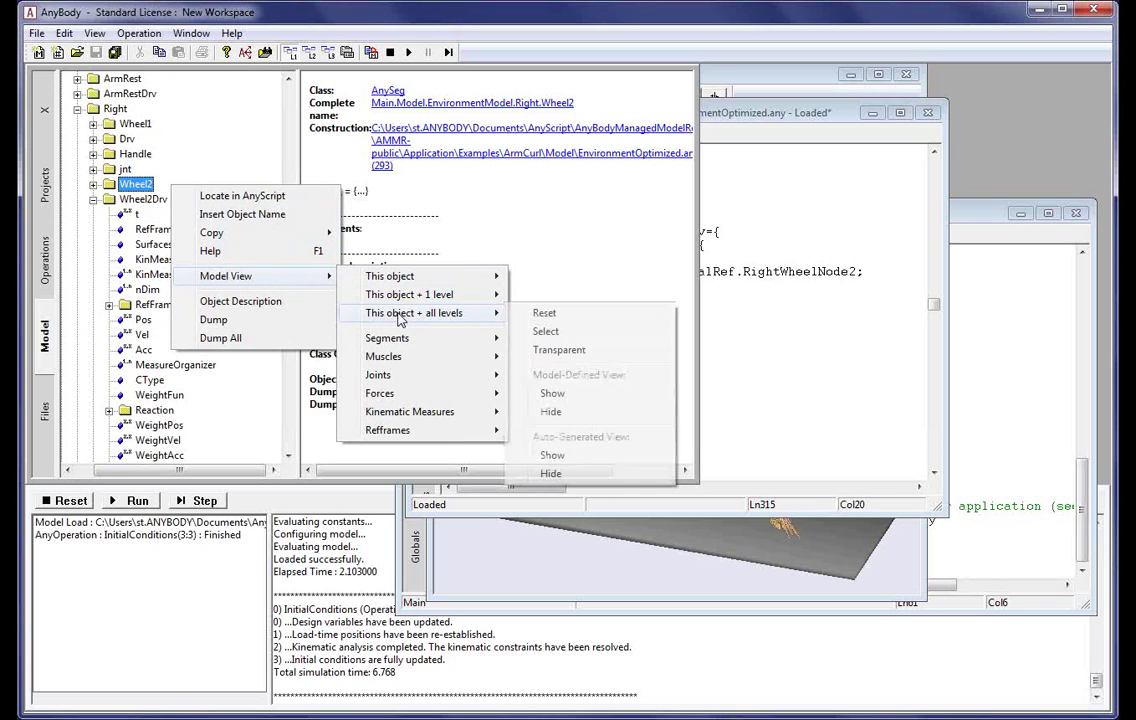
{"action": "left_click", "coordinate": [546, 331]}
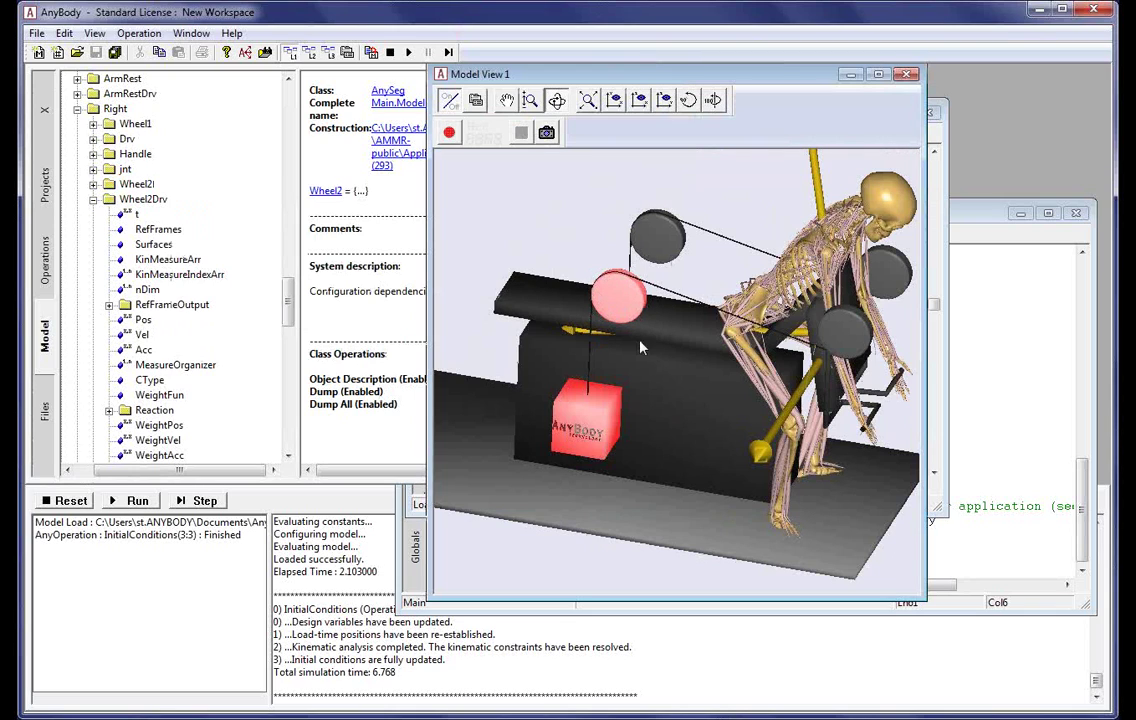
Orbit and zoom Model View 1 onto the red weight box, bar and mannequin's leg
{"action": "left_click_drag", "start_coordinate": [662, 356], "coordinate": [564, 420]}
{"action": "left_click_drag", "start_coordinate": [555, 524], "coordinate": [527, 525]}
{"action": "scroll", "coordinate": [677, 484], "scroll_direction": "up", "scroll_amount": 3}
{"action": "scroll", "coordinate": [730, 398], "scroll_direction": "up", "scroll_amount": 2}
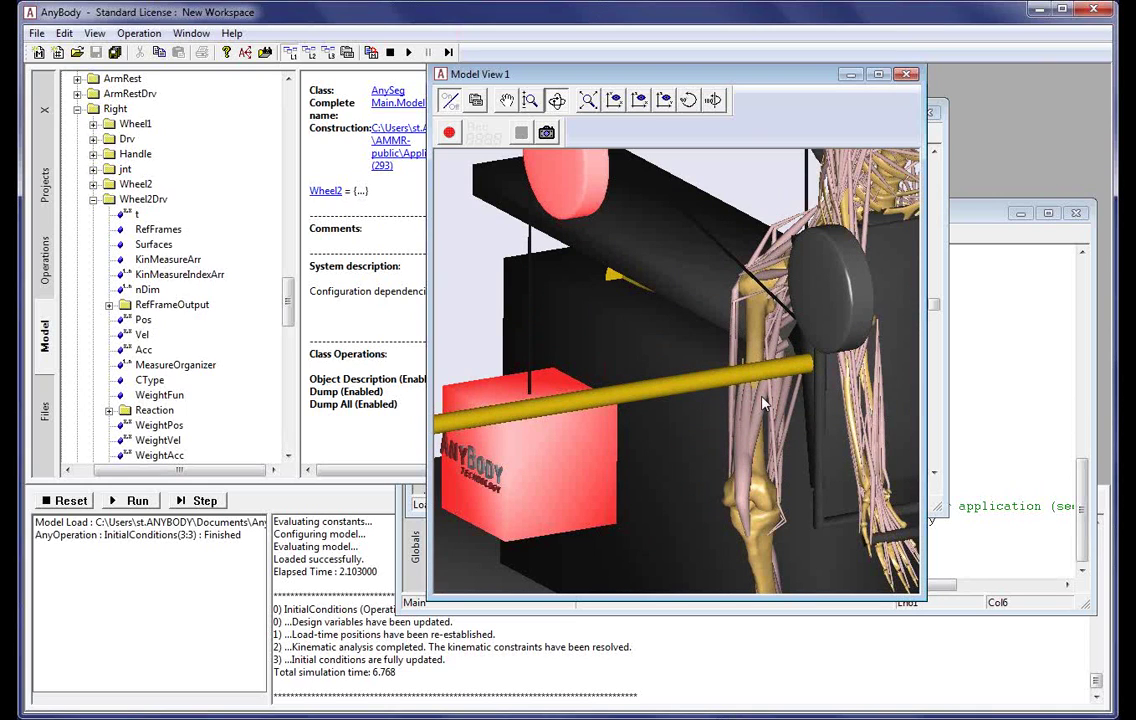
Jump from the thigh muscle to its Mus.any code and click the RectusFemoris name
{"action": "right_click", "coordinate": [762, 403]}
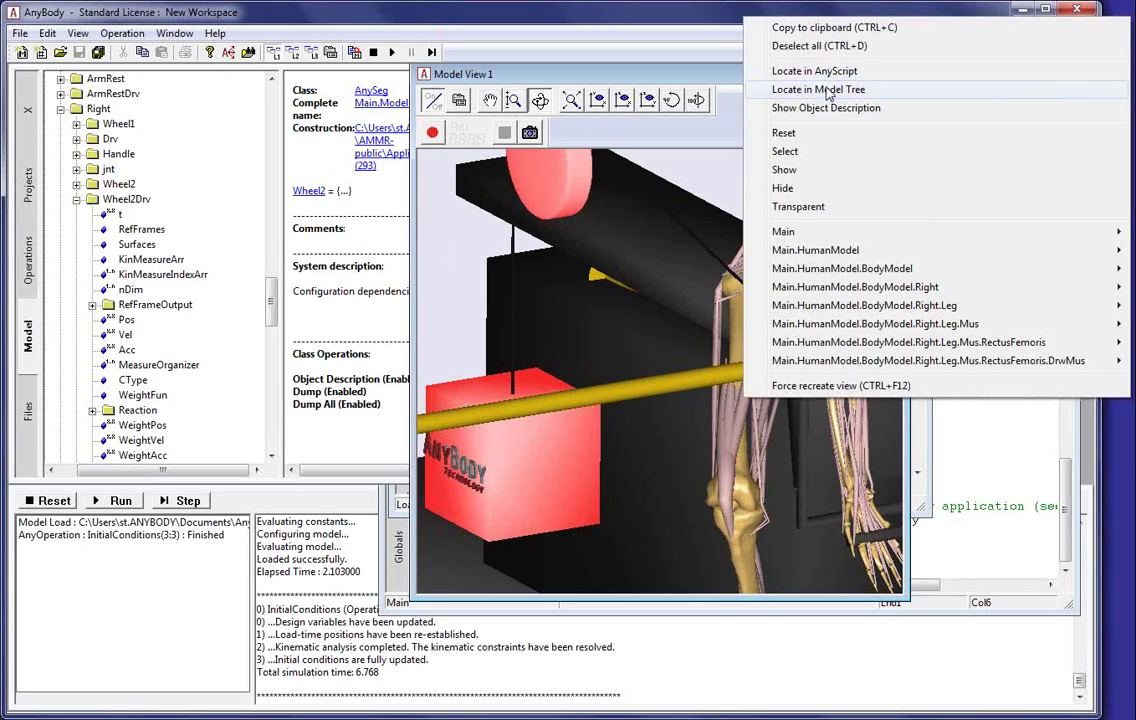
{"action": "left_click", "coordinate": [822, 71]}
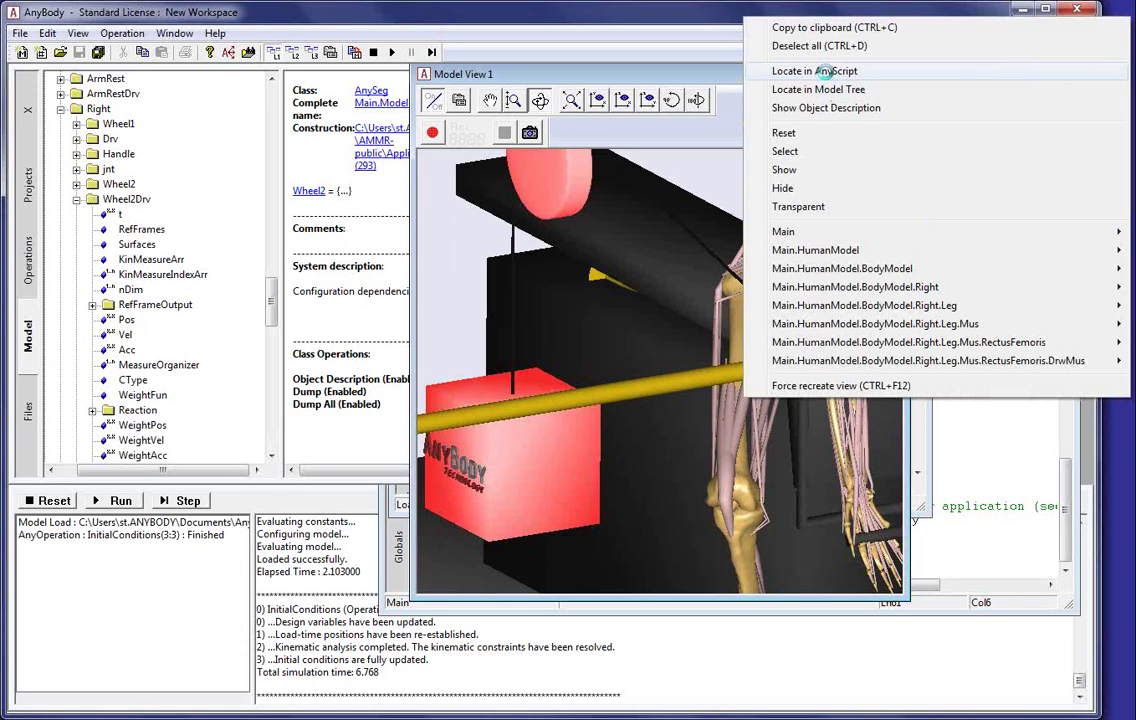
{"action": "left_click", "coordinate": [820, 71]}
{"action": "scroll", "coordinate": [577, 420], "scroll_direction": "down", "scroll_amount": 2}
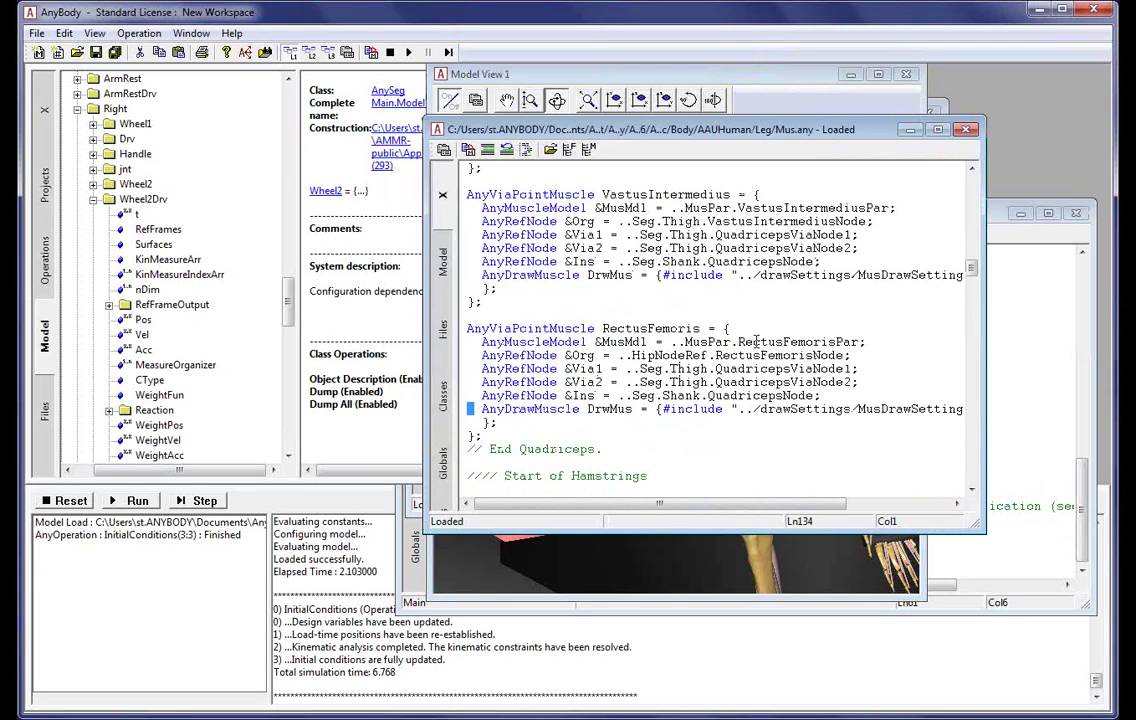
{"action": "left_click", "coordinate": [632, 330]}
Locate RectusFemoris in the model tree, choosing the Right.Leg.Mus.RectusFemoris match
{"action": "right_click", "coordinate": [647, 328]}
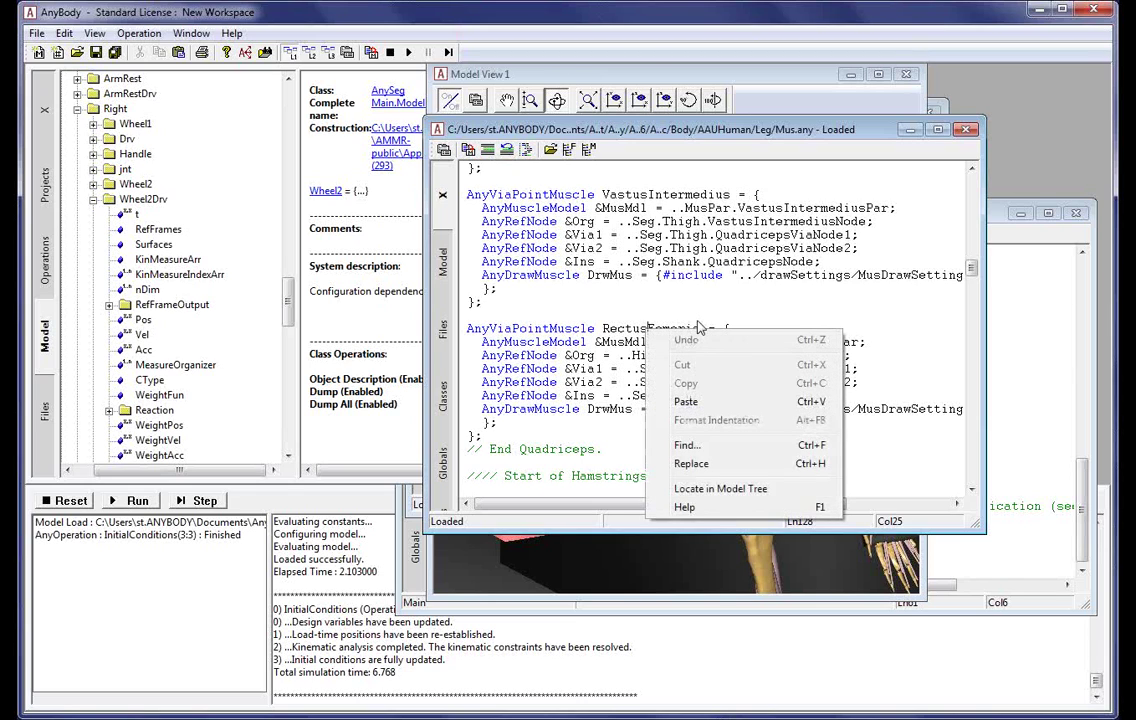
{"action": "left_click", "coordinate": [716, 489]}
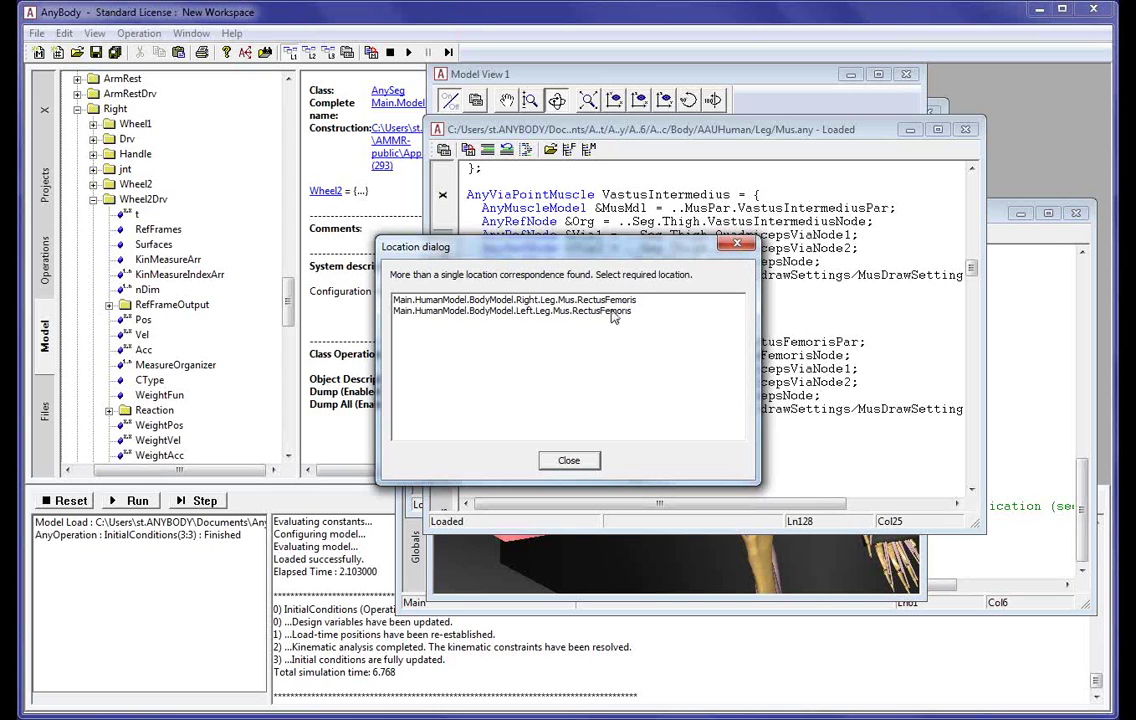
{"action": "double_click", "coordinate": [512, 299]}
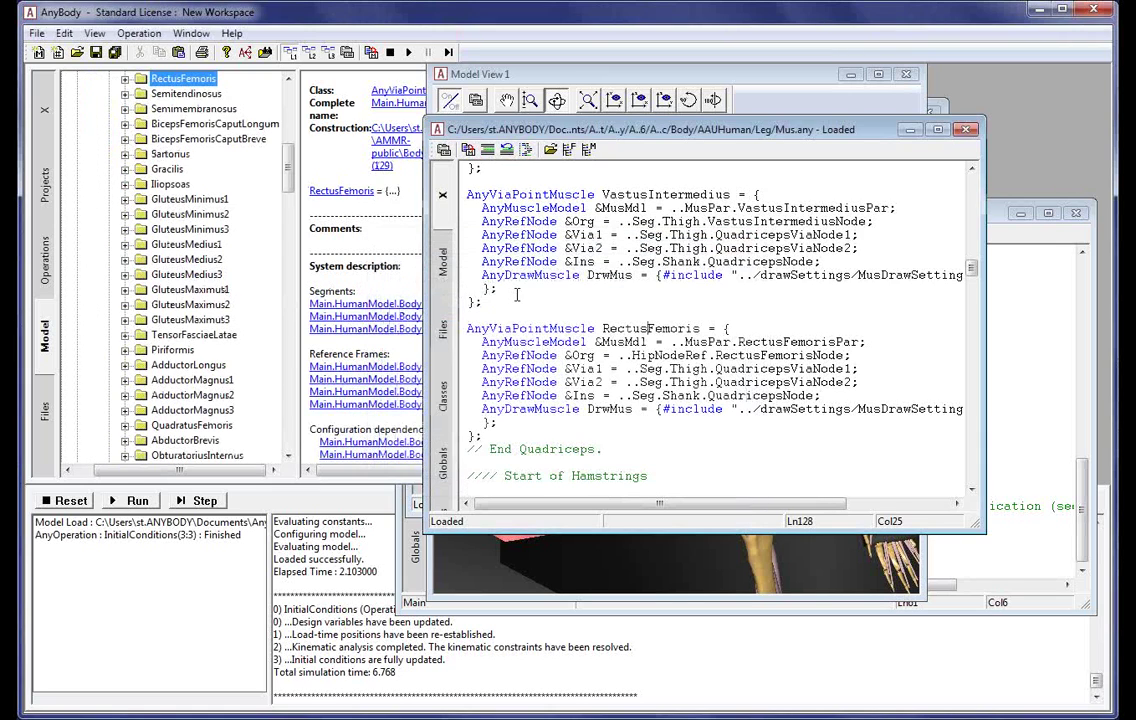
Select the RectusFemoris muscle in the Model tree and expand it to list Fin, Fout, Lmt, Activity and Strength
{"action": "left_click_drag", "start_coordinate": [288, 175], "coordinate": [288, 158]}
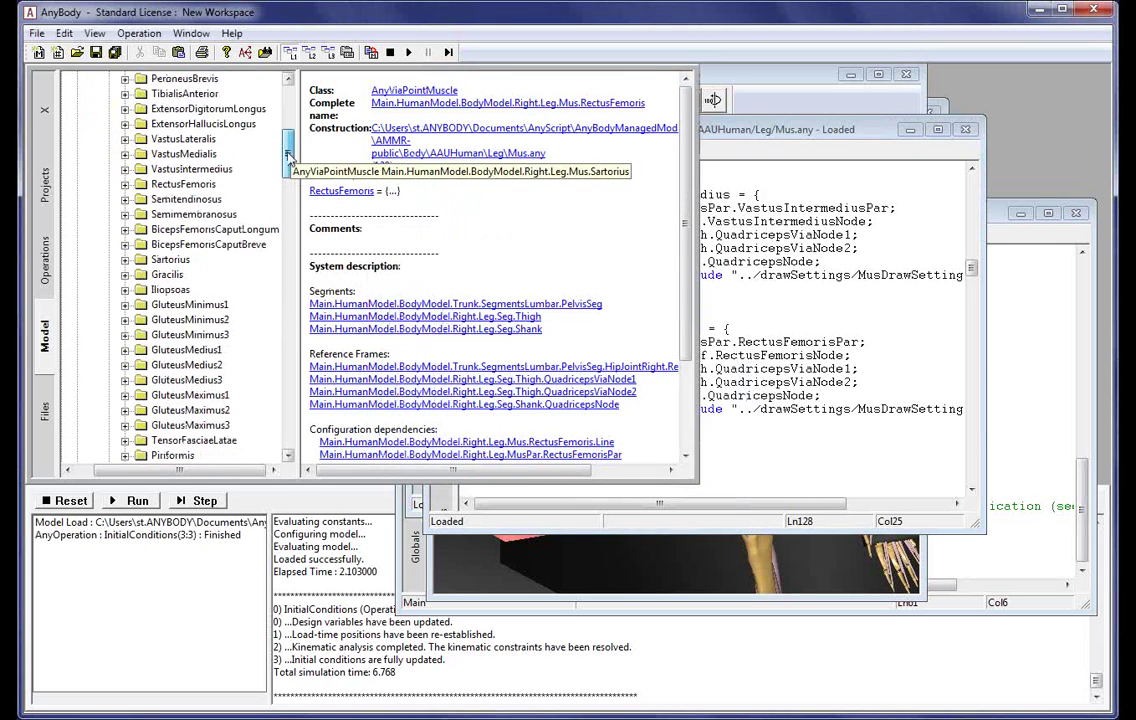
{"action": "left_click", "coordinate": [178, 184]}
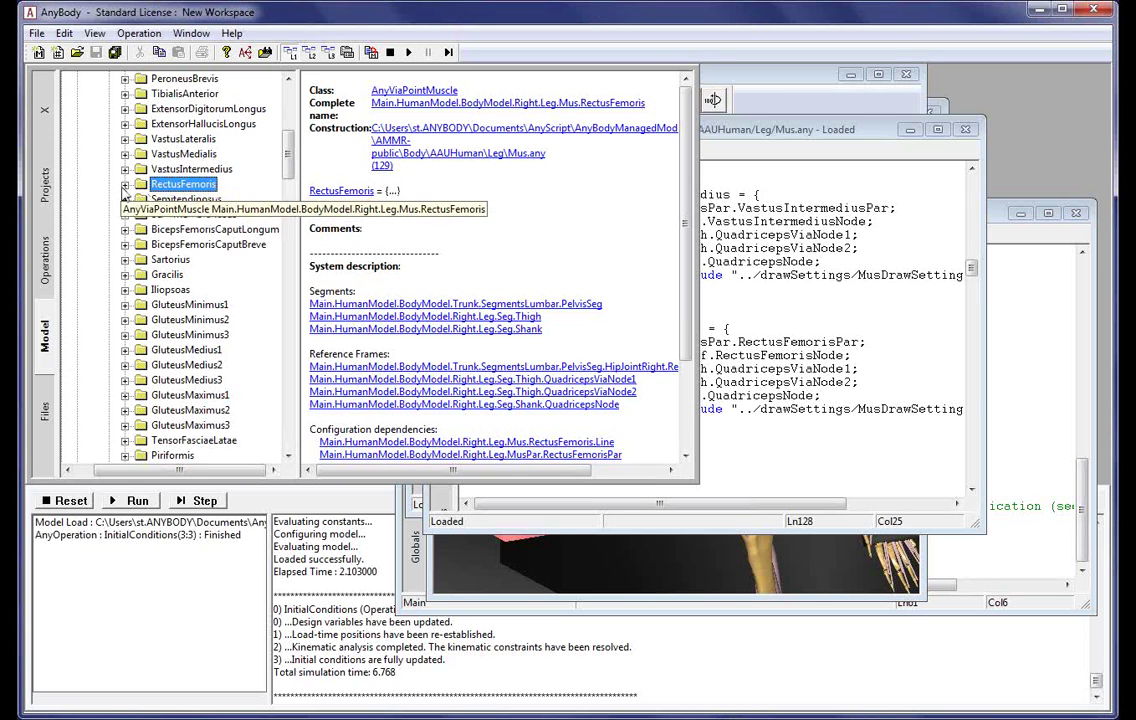
{"action": "mouse_move", "coordinate": [287, 171]}
{"action": "left_mouse_down"}
{"action": "mouse_move", "coordinate": [287, 148]}
{"action": "mouse_move", "coordinate": [285, 212]}
{"action": "mouse_move", "coordinate": [286, 165]}
{"action": "left_mouse_up"}
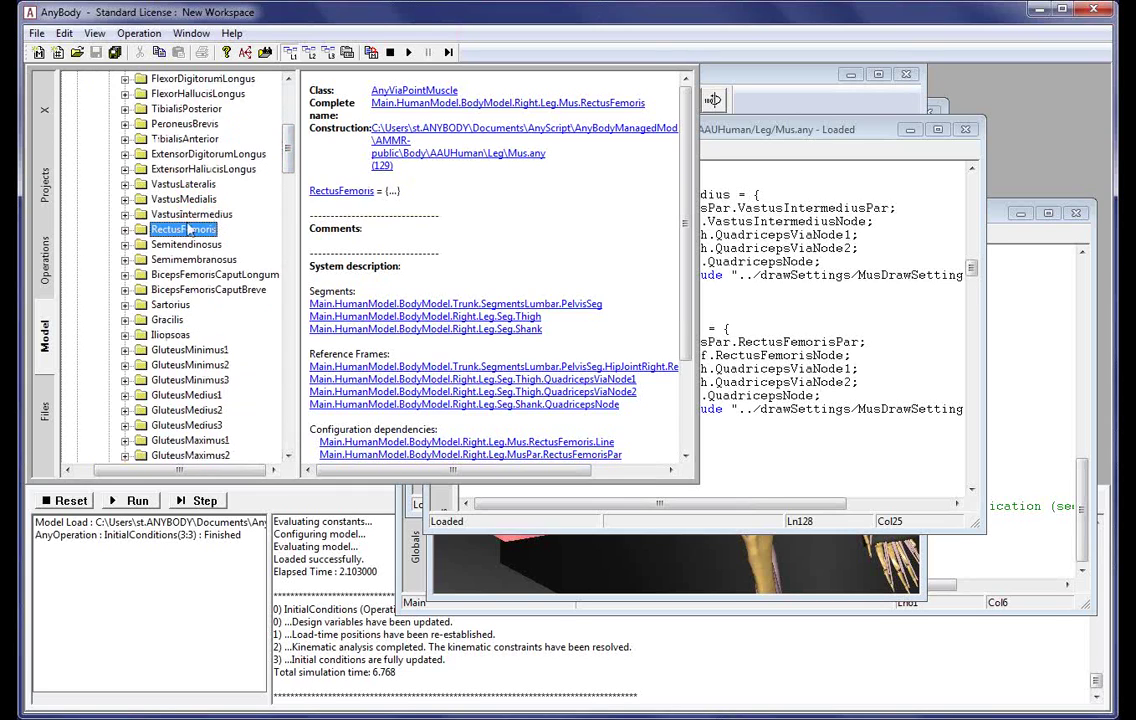
{"action": "left_click", "coordinate": [125, 230]}
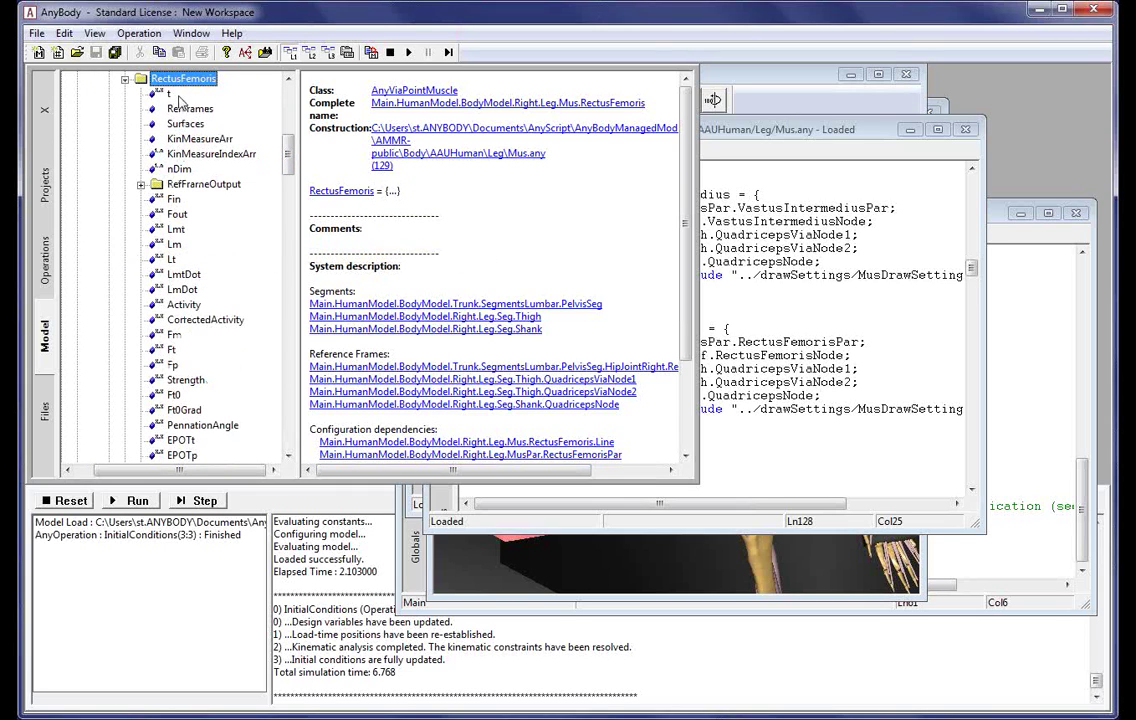
View the RectusFemoris Lmt, LmtDot and Lt values, then bring the Mus.any code to the front
{"action": "left_click", "coordinate": [174, 229]}
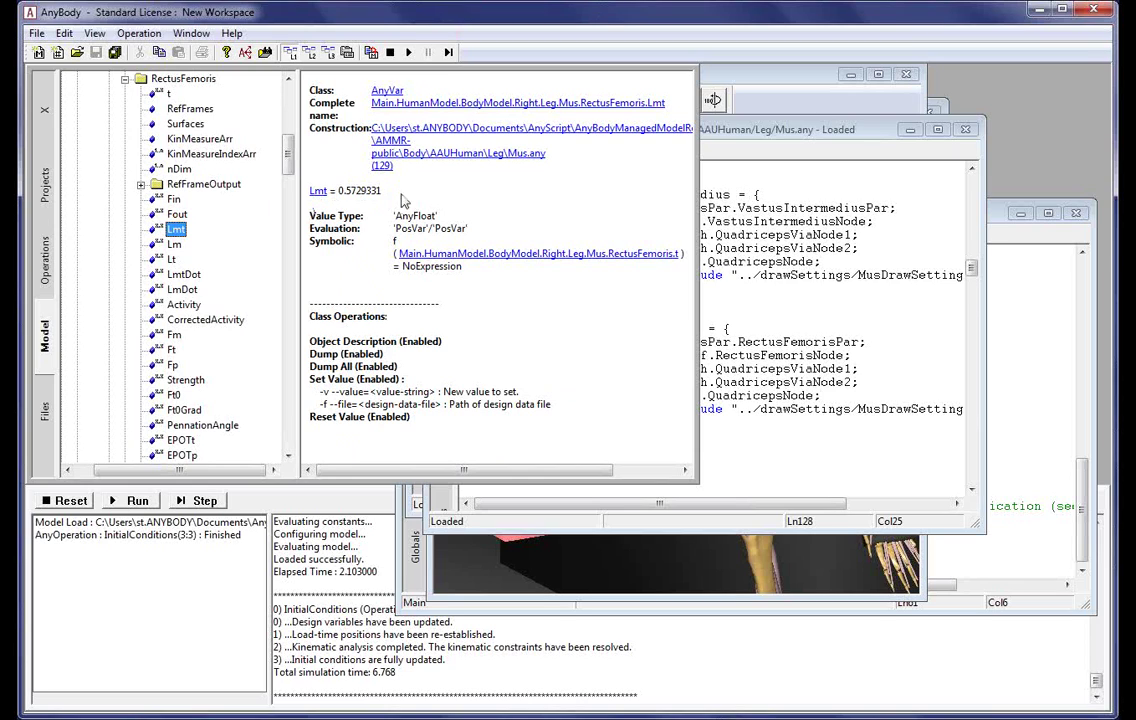
{"action": "left_click", "coordinate": [178, 274]}
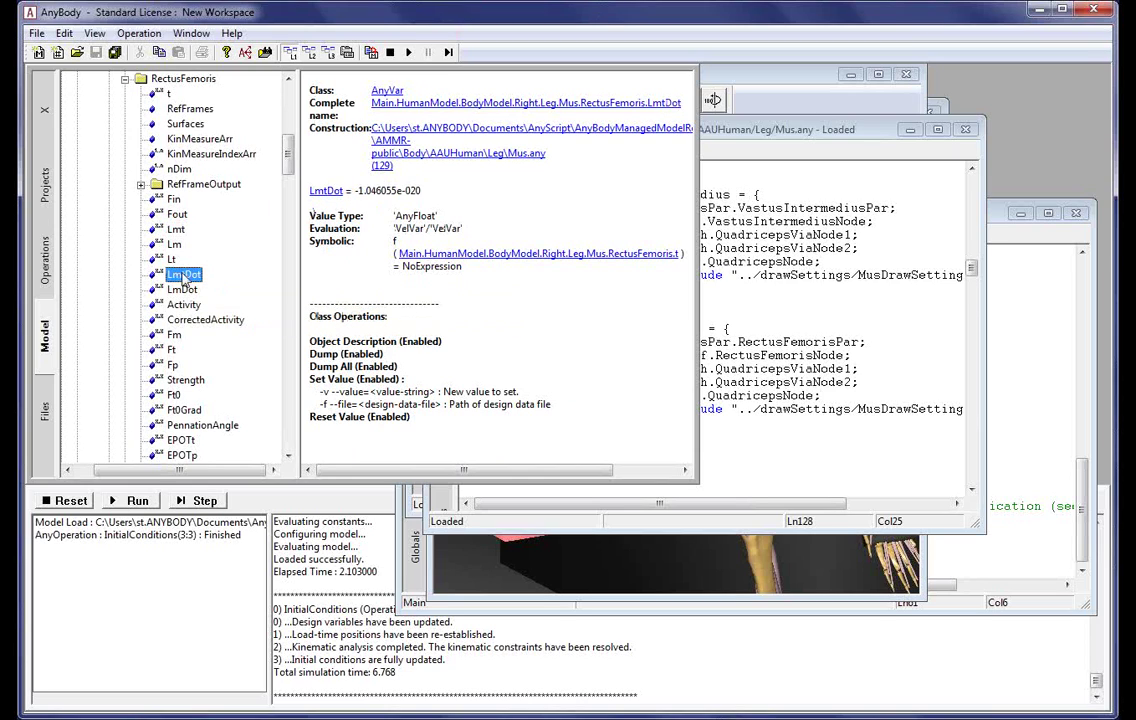
{"action": "left_click", "coordinate": [172, 259]}
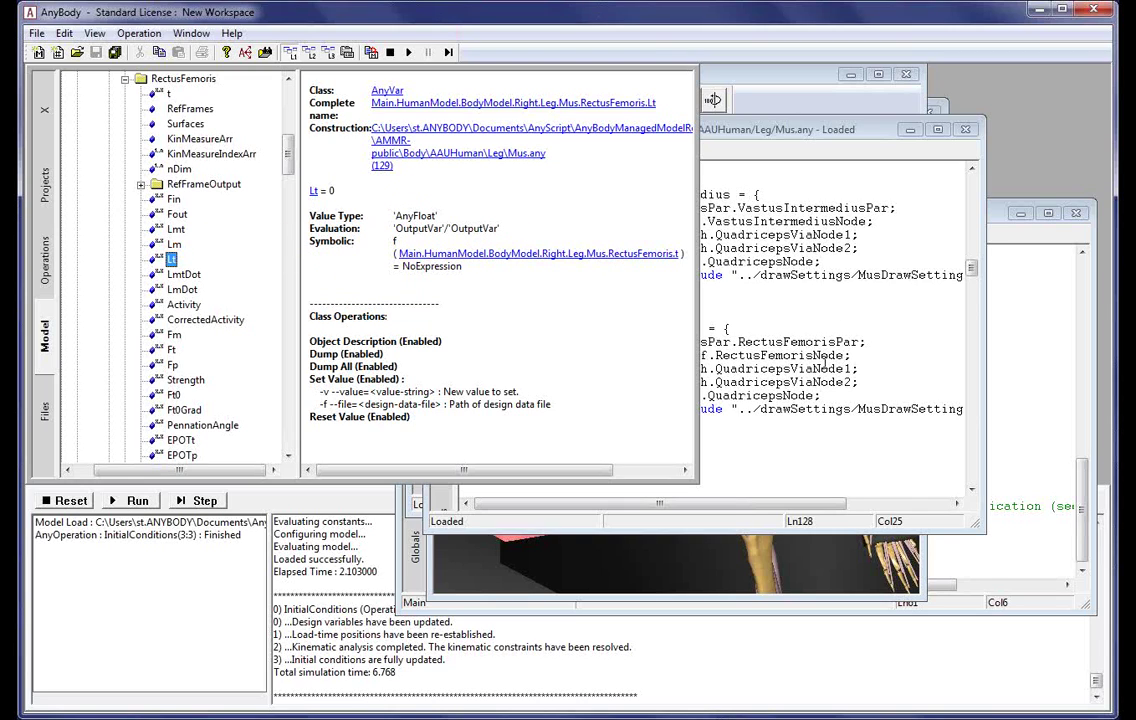
{"action": "left_click", "coordinate": [854, 132]}
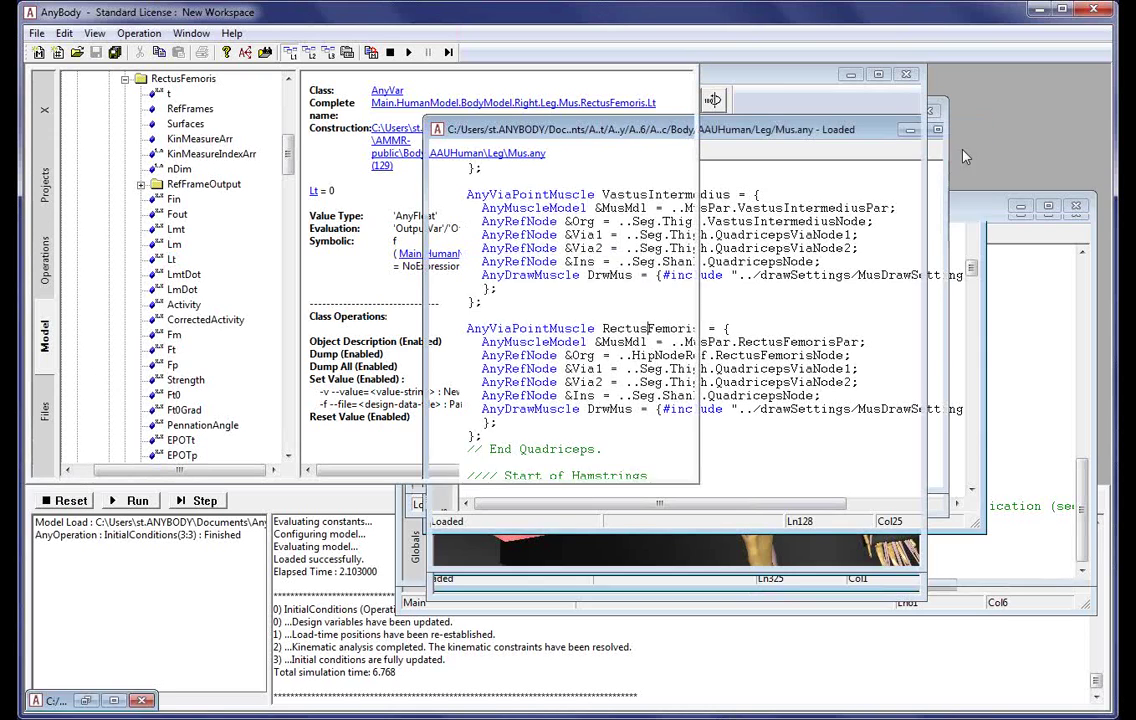
Move Mus.any aside, bring ArmCurl.Main.any forward and scroll to its HumanModel.any include line
{"action": "left_click", "coordinate": [965, 129]}
{"action": "left_click", "coordinate": [1014, 335]}
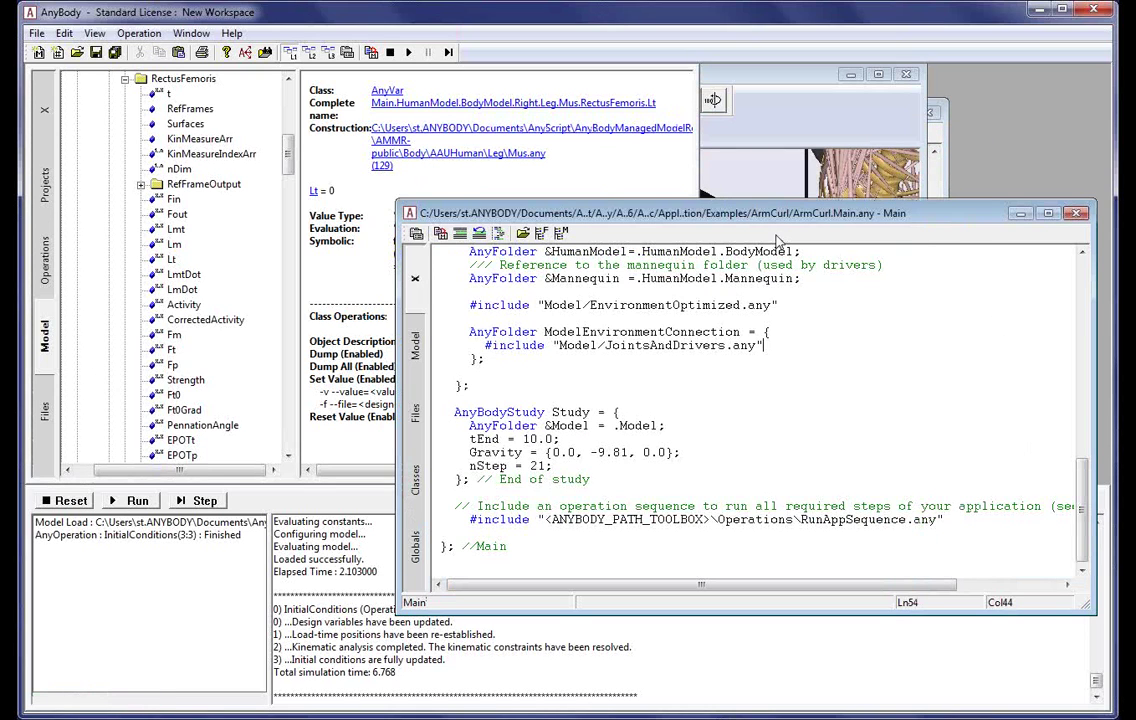
{"action": "left_click_drag", "start_coordinate": [822, 222], "coordinate": [811, 135]}
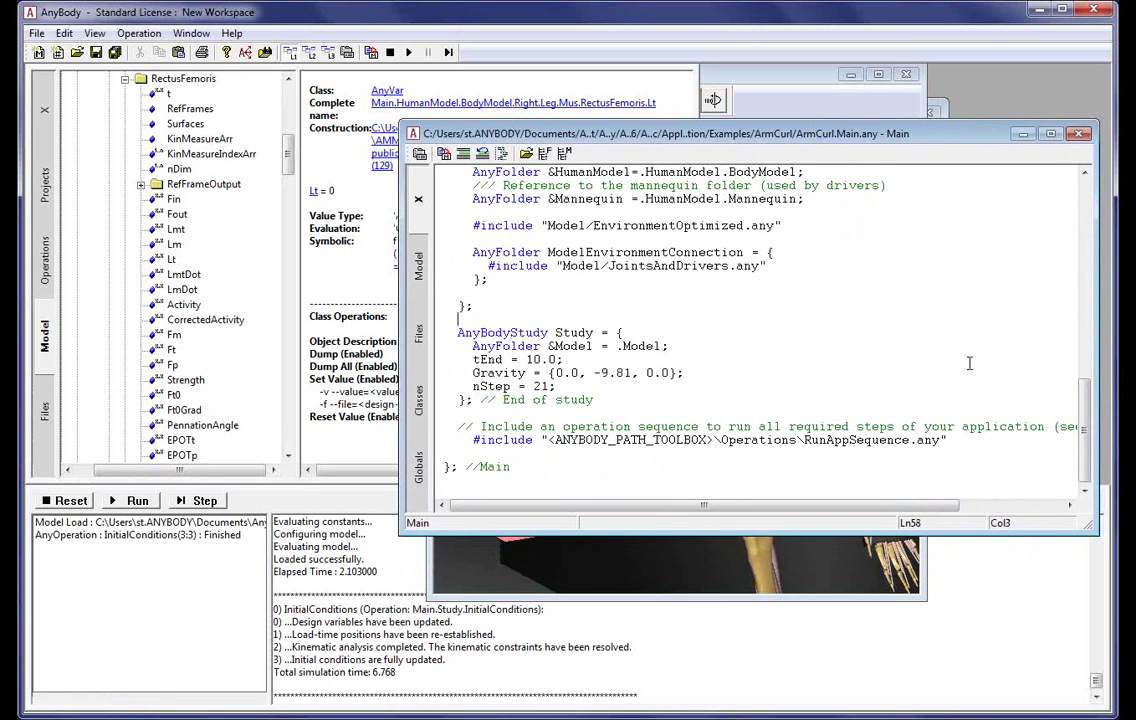
{"action": "scroll", "coordinate": [1080, 387], "scroll_direction": "up", "scroll_amount": 1}
{"action": "left_click_drag", "start_coordinate": [1080, 387], "coordinate": [1106, 355]}
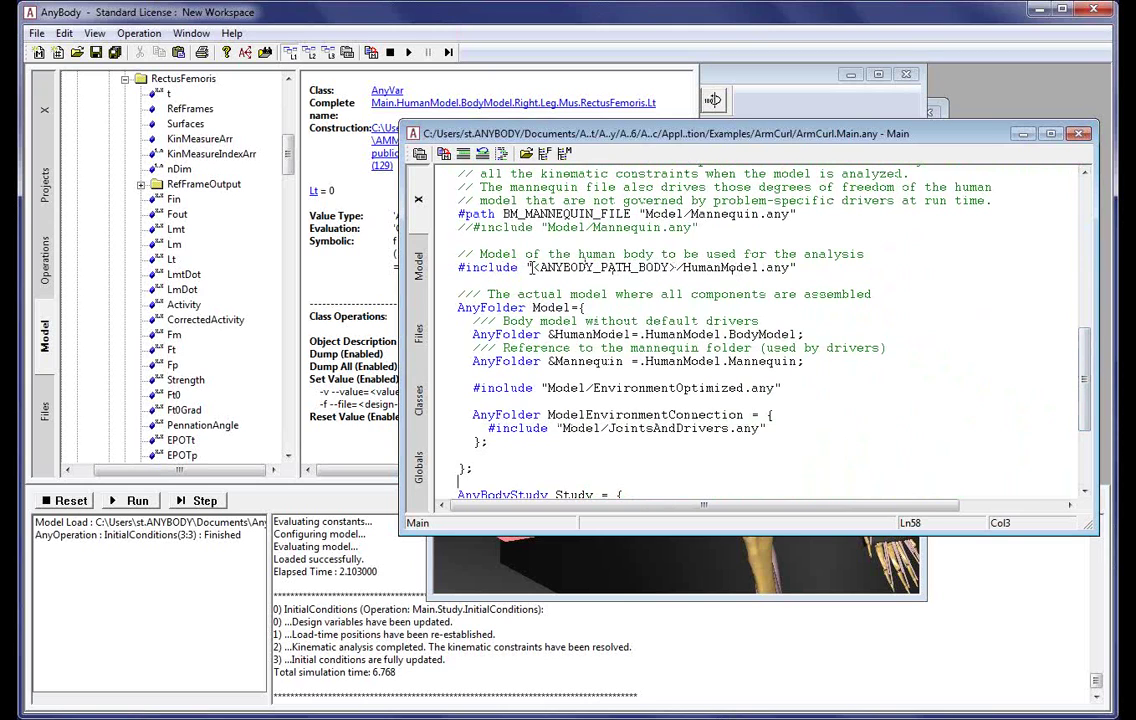
{"action": "left_click", "coordinate": [620, 268]}
{"action": "double_click", "coordinate": [715, 268]}
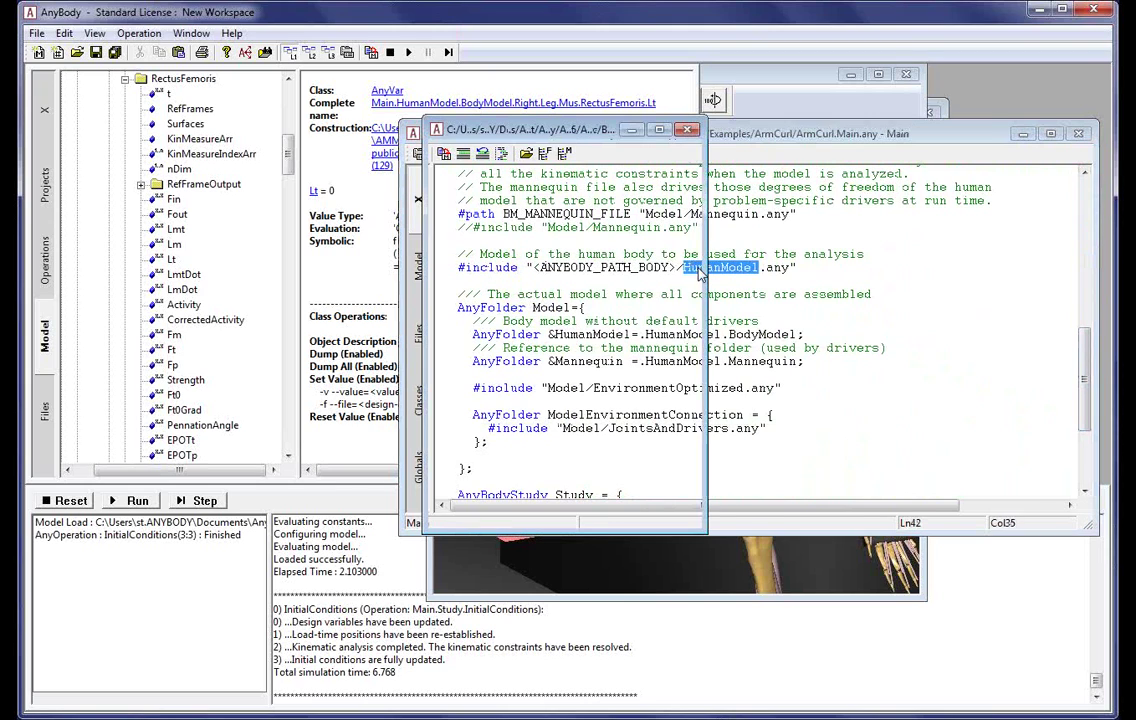
{"action": "left_click_drag", "start_coordinate": [706, 300], "coordinate": [983, 300]}
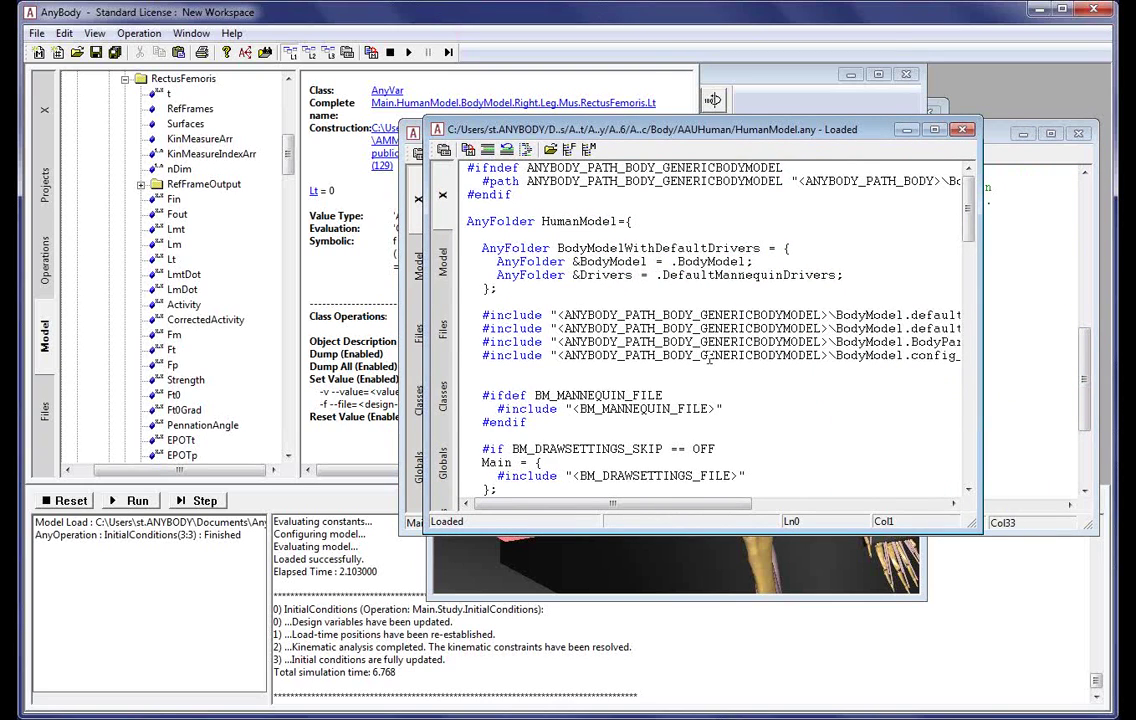
{"action": "left_click", "coordinate": [962, 129]}
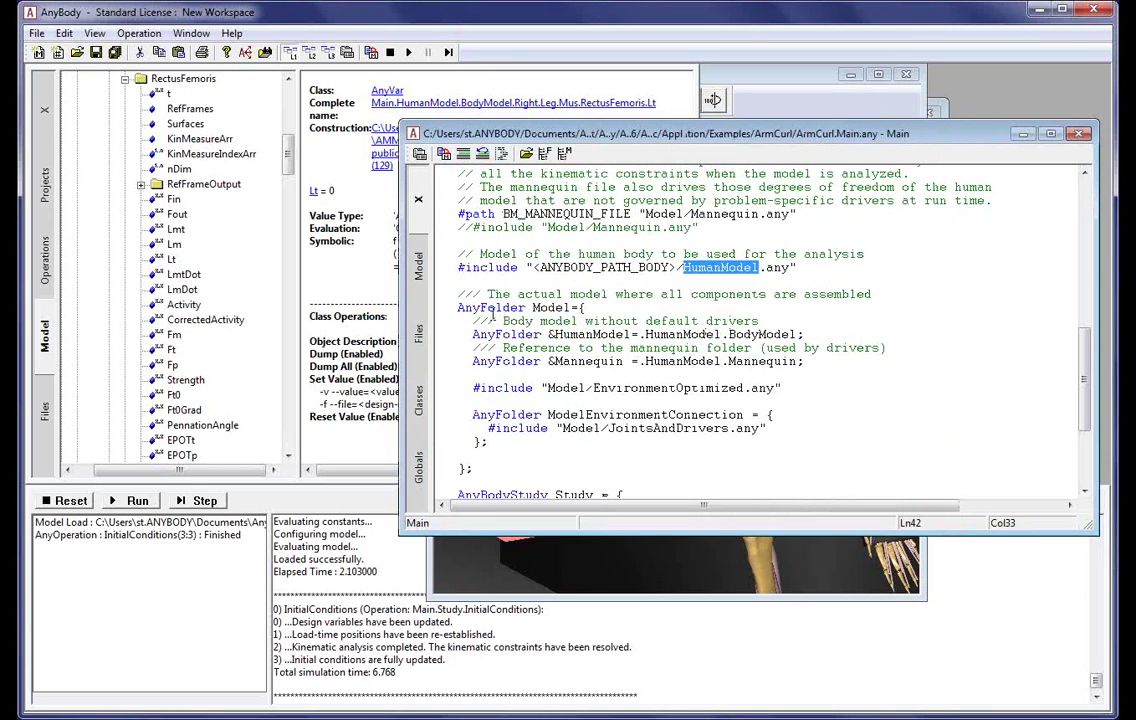
In the Files tab, expand HumanModel.any and widen the pane, then scroll ArmCurl.Main.any to the Study block
{"action": "left_click", "coordinate": [45, 420]}
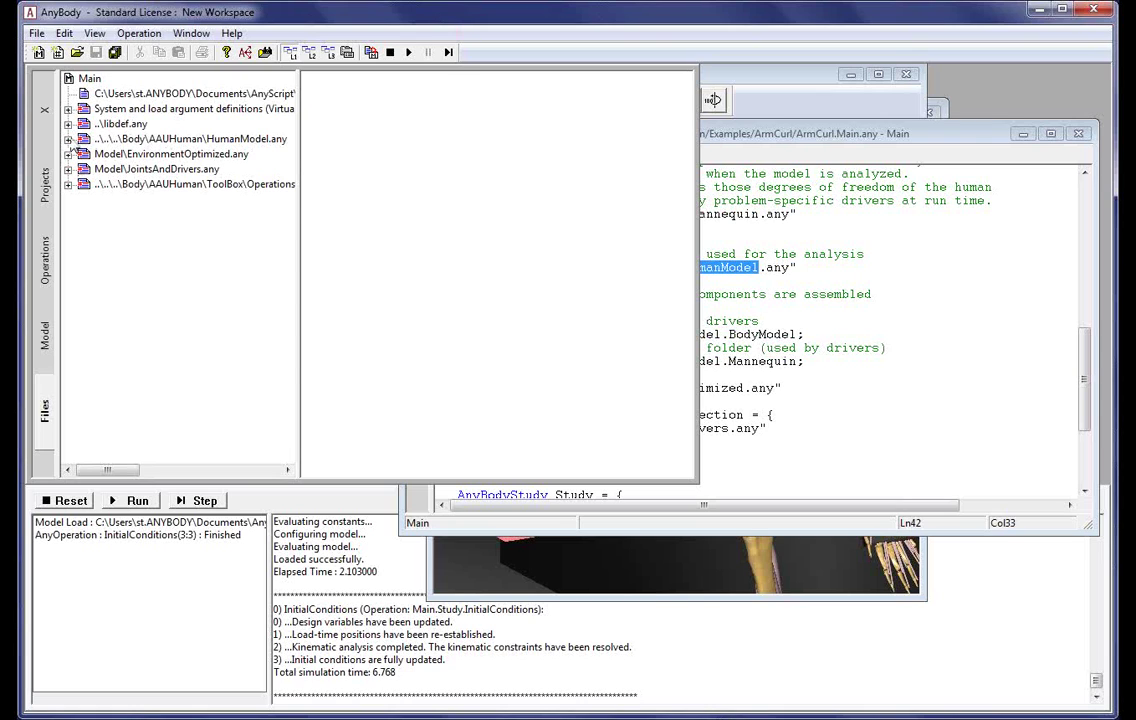
{"action": "left_click", "coordinate": [68, 139]}
{"action": "left_click_drag", "start_coordinate": [300, 199], "coordinate": [482, 199]}
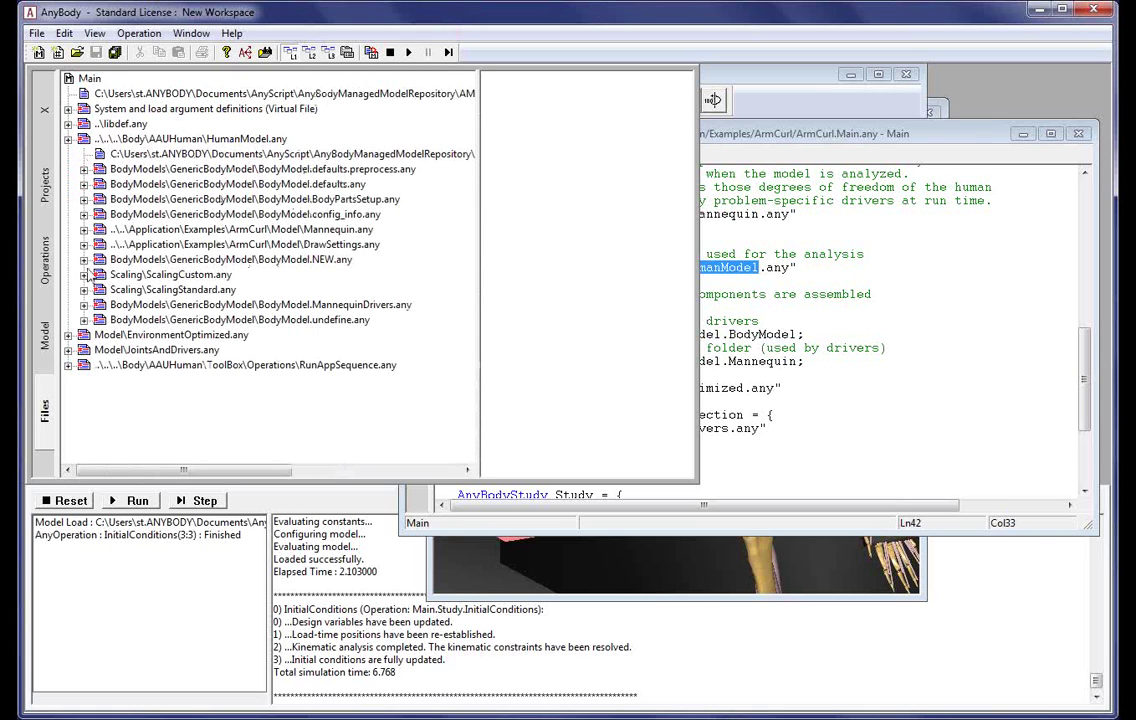
{"action": "left_click", "coordinate": [68, 139]}
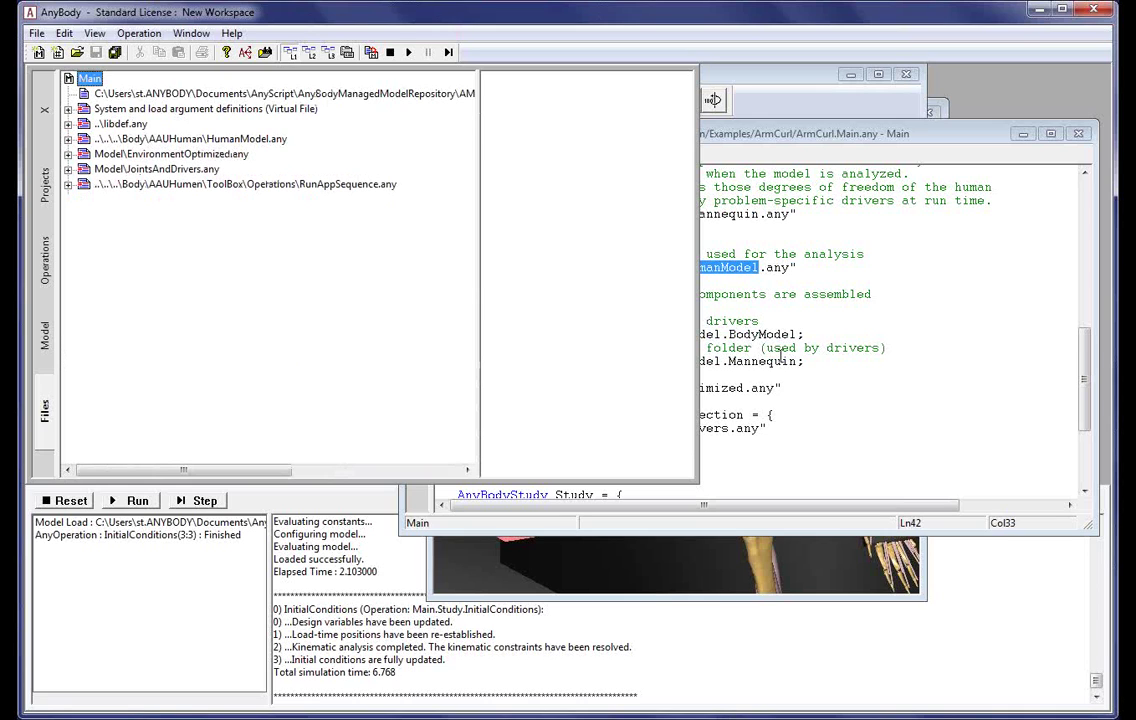
{"action": "left_click", "coordinate": [878, 378]}
{"action": "scroll", "coordinate": [865, 385], "scroll_direction": "down", "scroll_amount": 5}
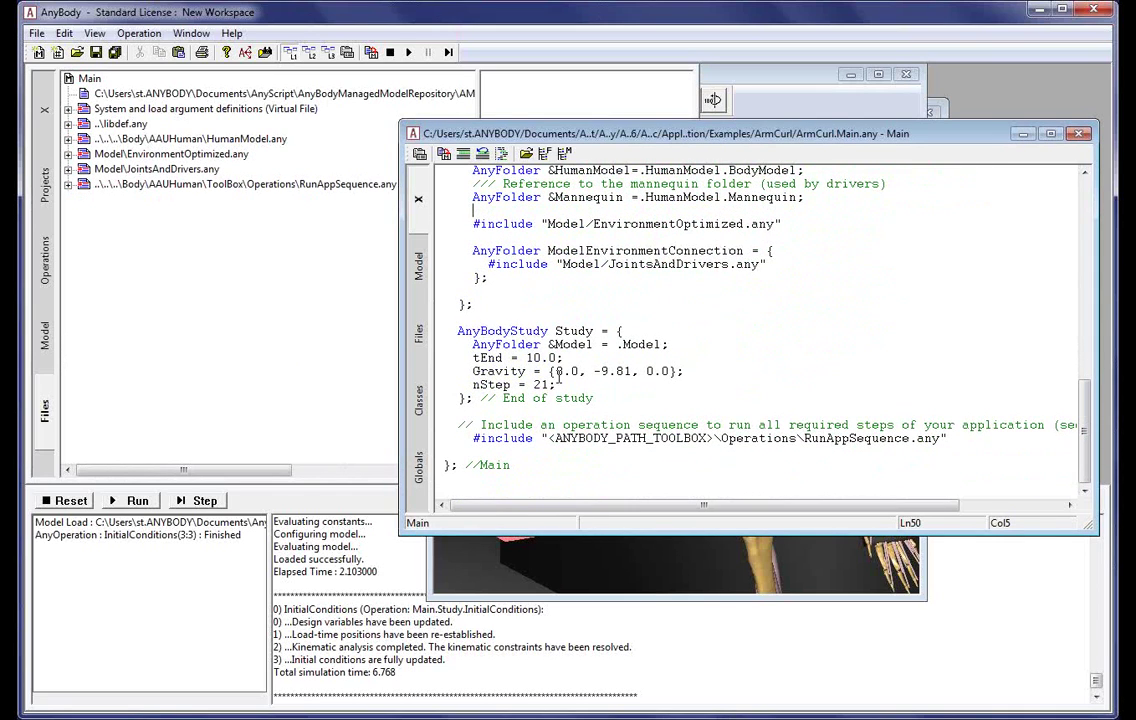
Insert TEST into tEnd to make tTESTEnd and reload with F7, triggering an 'Unresolved object' error
{"action": "left_click", "coordinate": [479, 358]}
{"action": "type", "text": "TEST"}
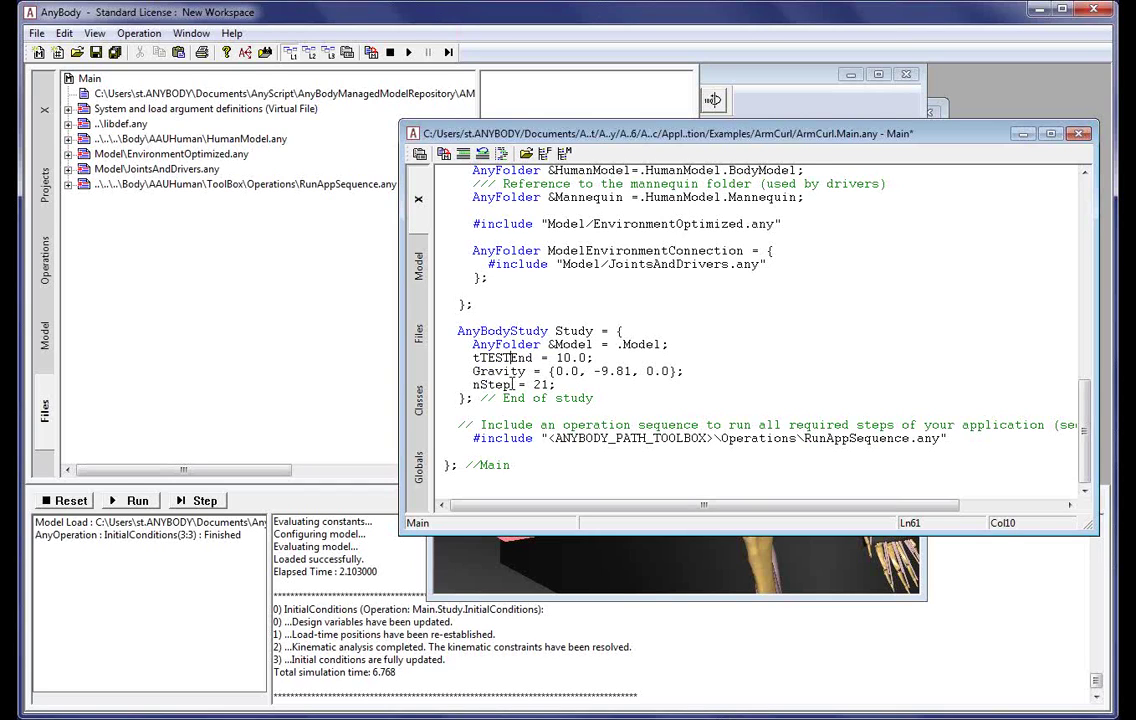
{"action": "key", "text": "F7"}
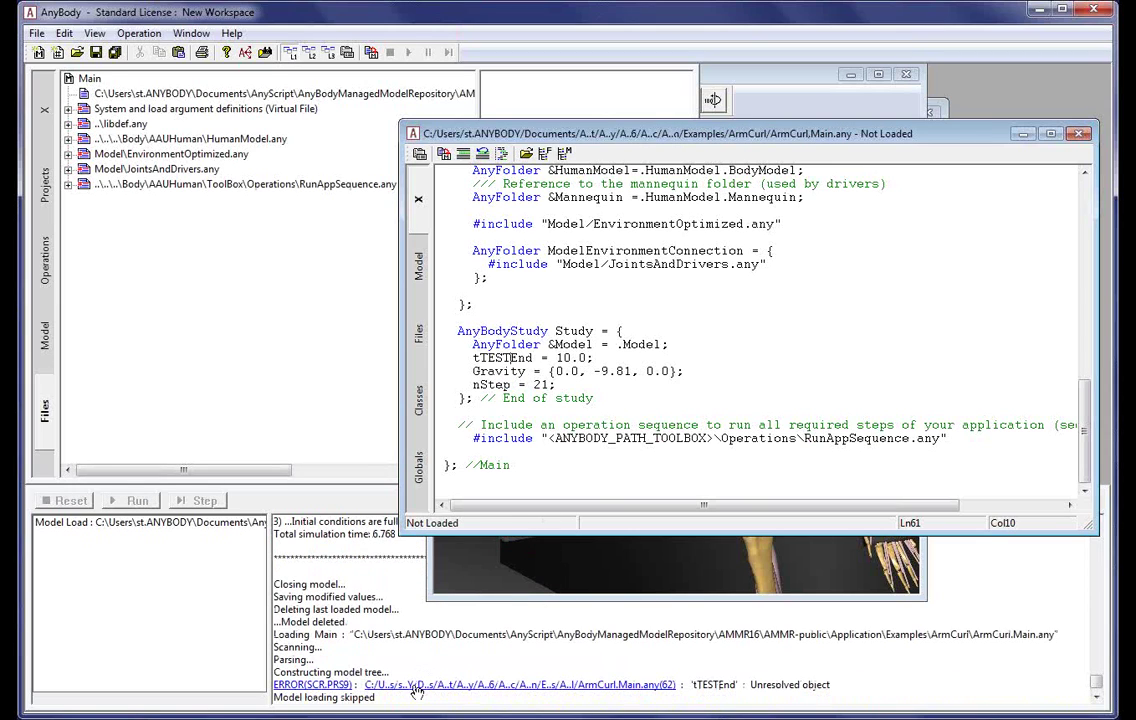
Jump to the error line from the log, delete TEST so it reads tEnd = 10.0, and reload with F7
{"action": "left_click", "coordinate": [417, 688]}
{"action": "double_click", "coordinate": [497, 357]}
{"action": "key", "text": "Right"}
{"action": "key", "text": "Left"}
{"action": "key", "text": "Left"}
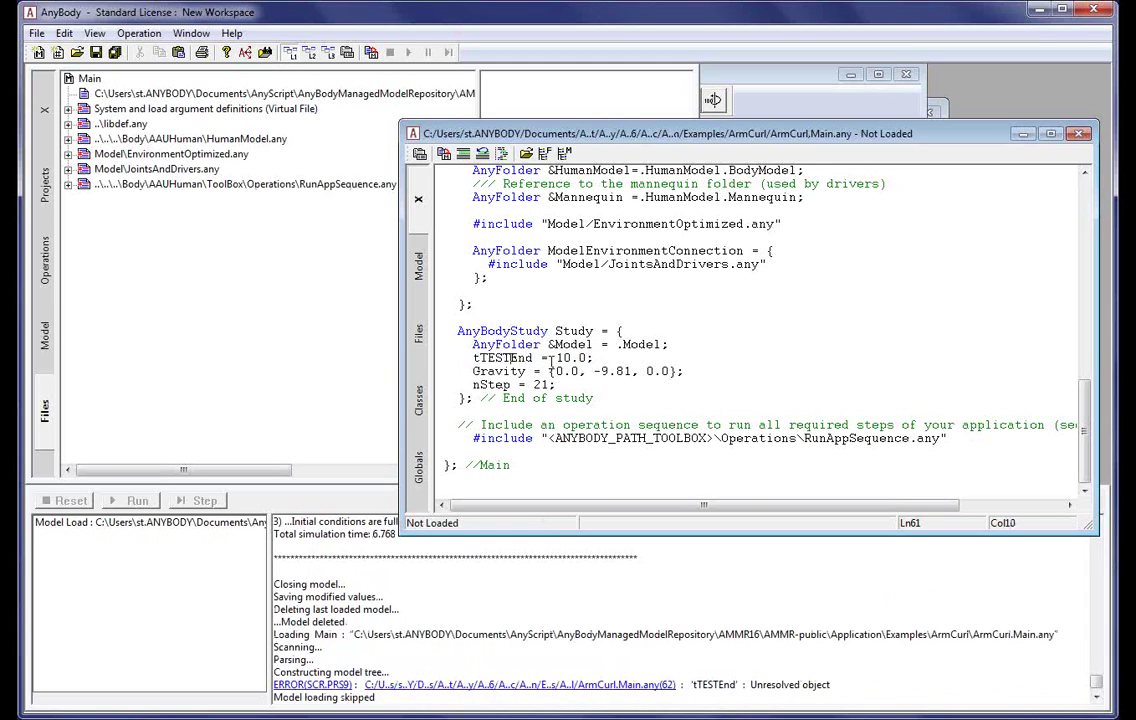
{"action": "key", "text": "BackSpace"}
{"action": "key", "text": "BackSpace"}
{"action": "key", "text": "BackSpace"}
{"action": "key", "text": "BackSpace"}
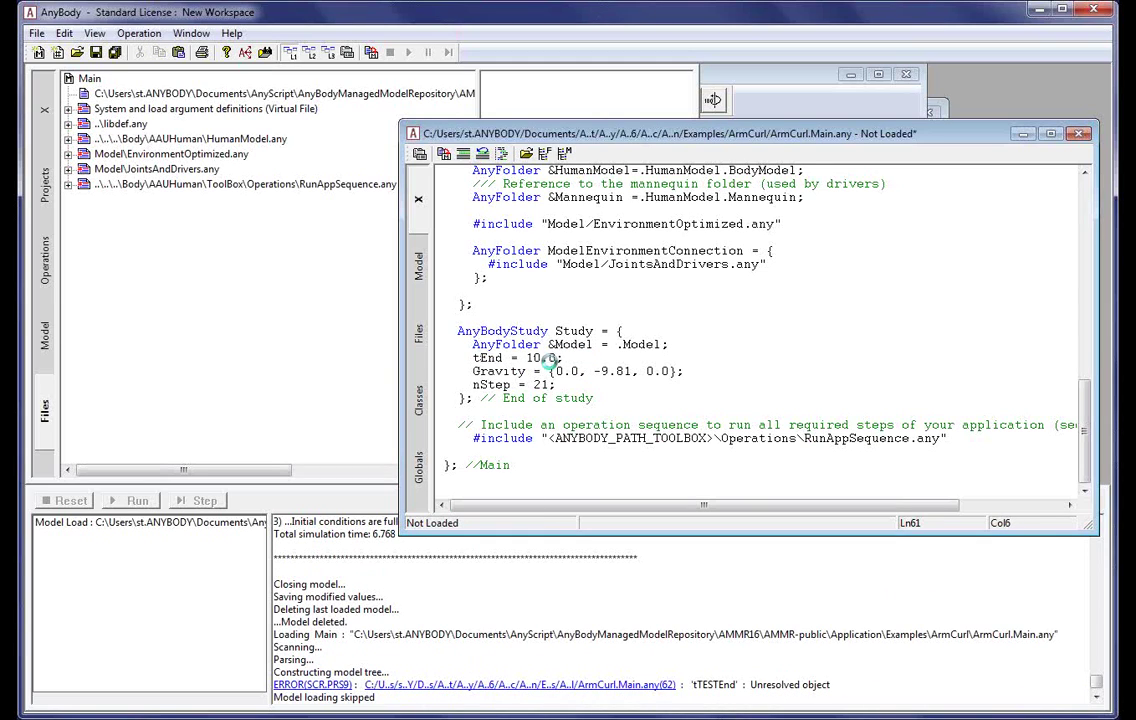
{"action": "key", "text": "F7"}
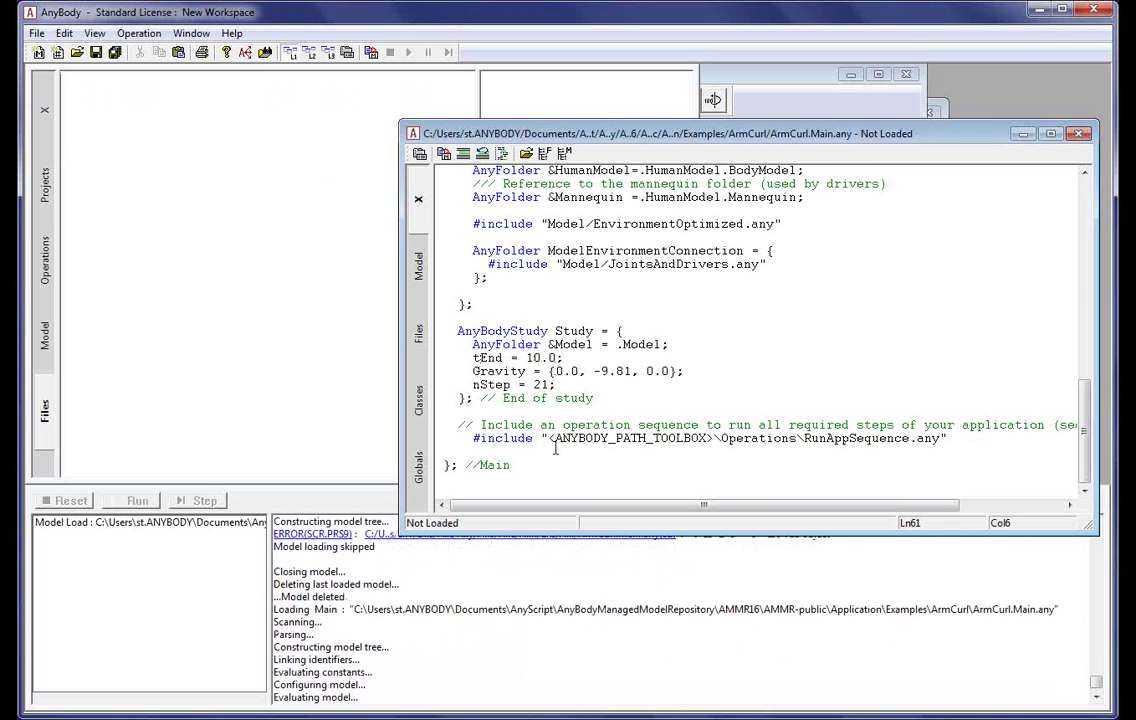